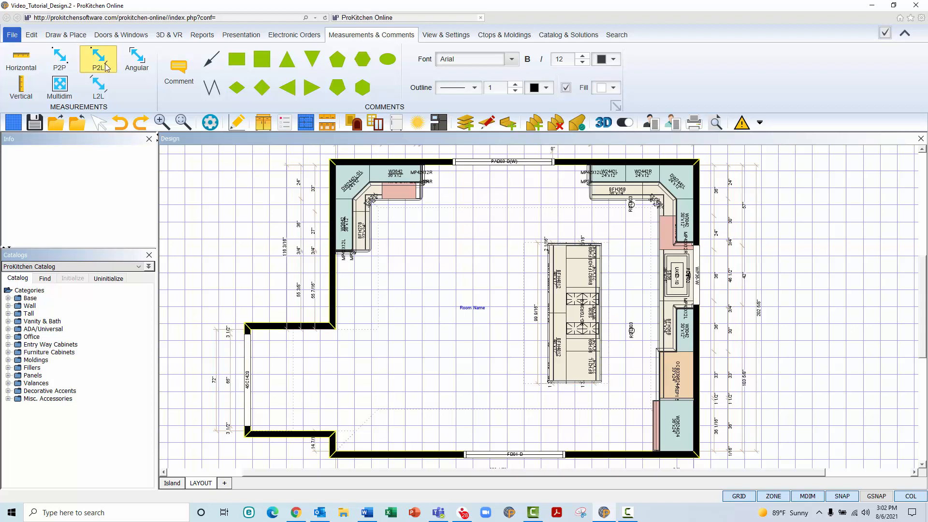
# Add a point-to-point dimension between the centres of the two W3042 wall cabinets on either side of the sink window.
pyautogui.click(69, 63)
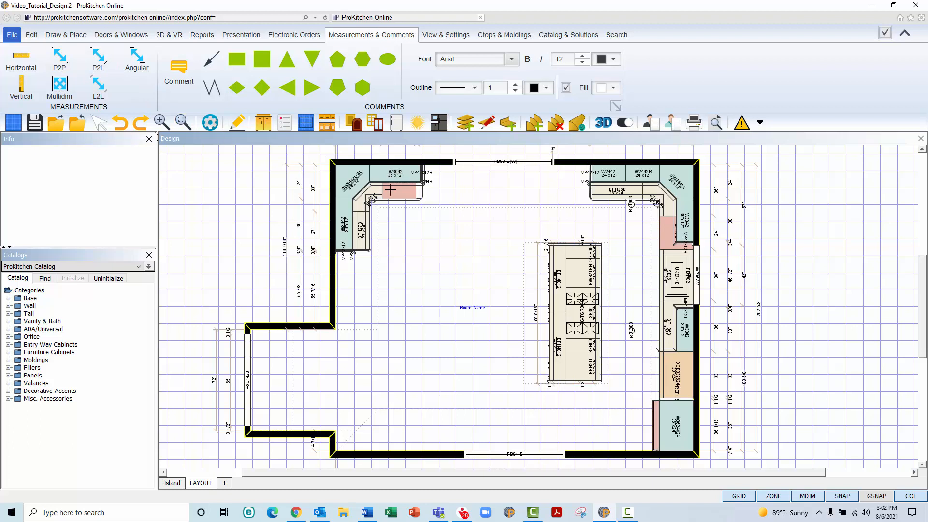
pyautogui.click(686, 329)
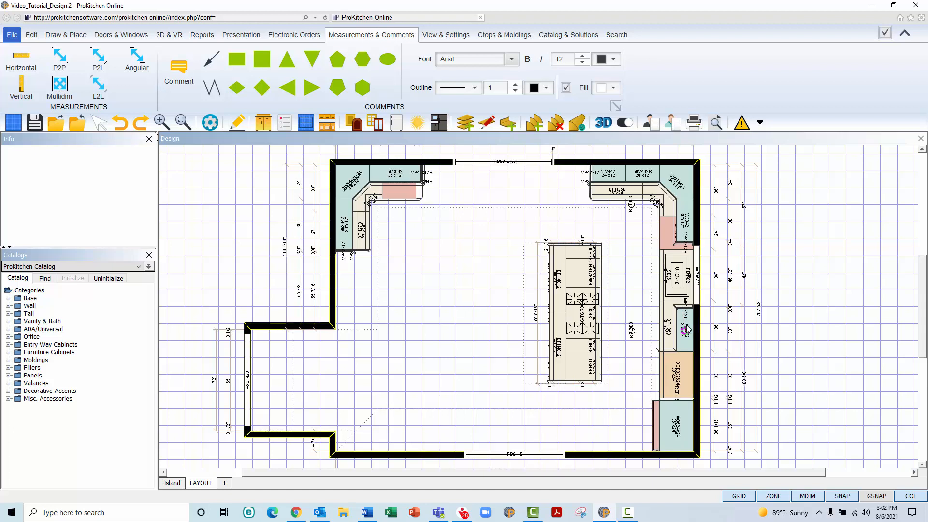
pyautogui.click(686, 221)
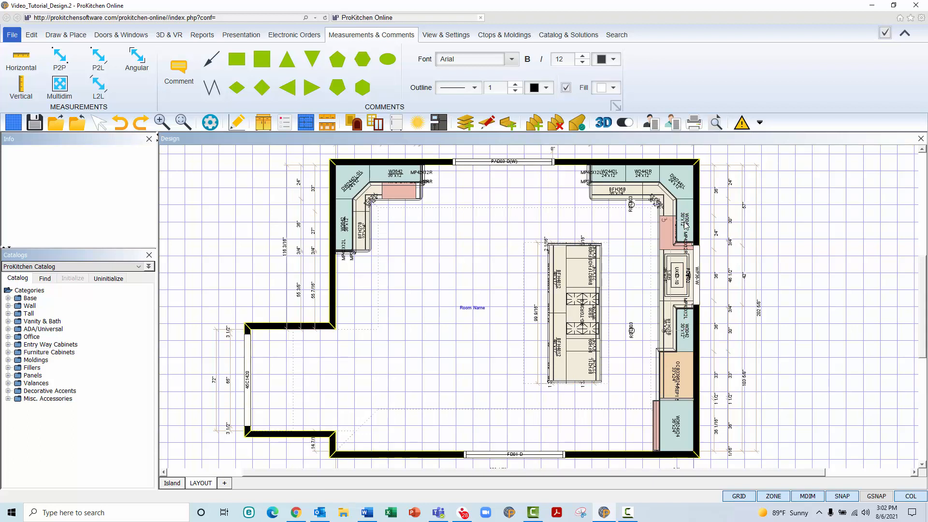
# Move the dimension between the two W3042 wall cabinets off the cabinets into the open floor beside the island.
pyautogui.rightClick(672, 253)
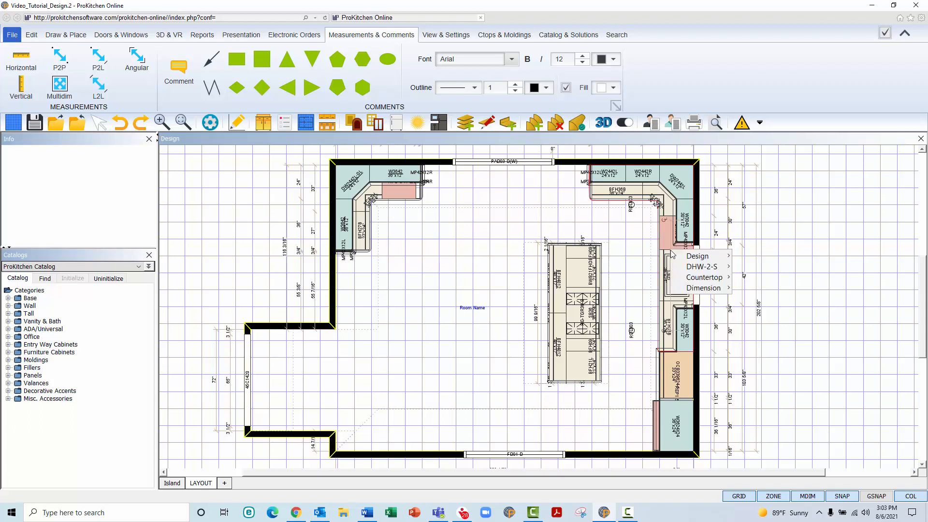
pyautogui.moveTo(700, 289)
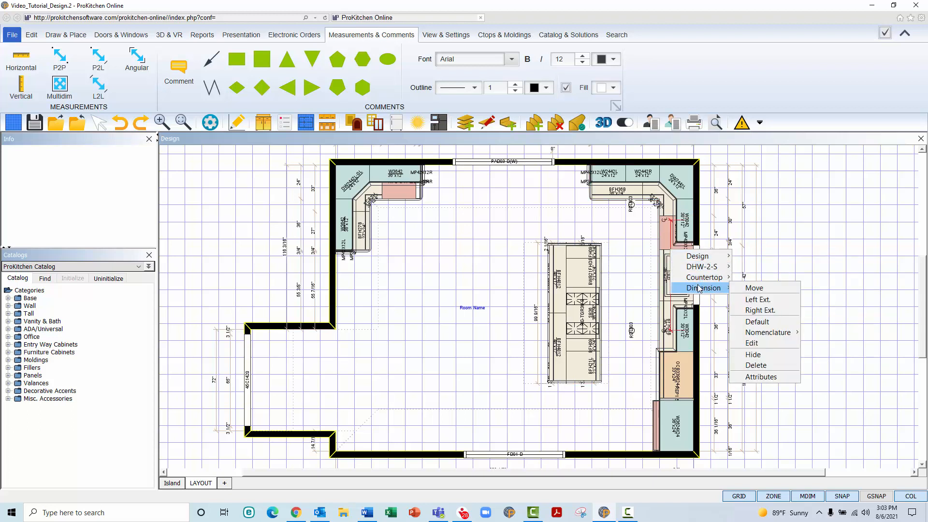
pyautogui.click(753, 288)
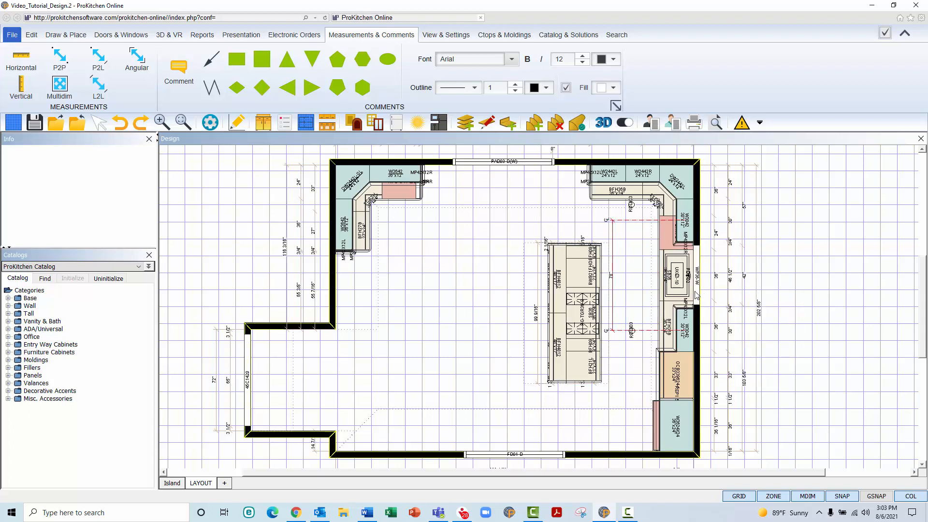
pyautogui.click(722, 296)
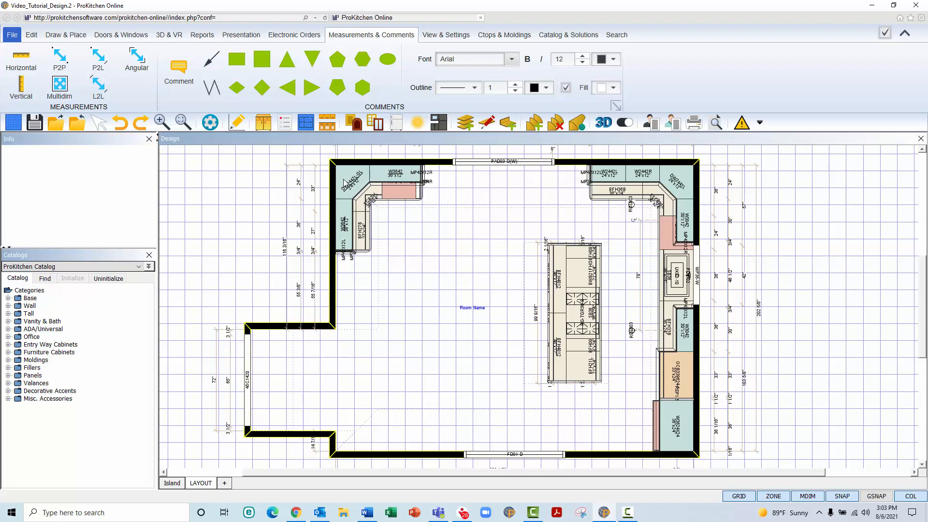
# Add a point-to-point dimension between the centres of the two round fixture symbols between the island and the sink run.
pyautogui.click(61, 63)
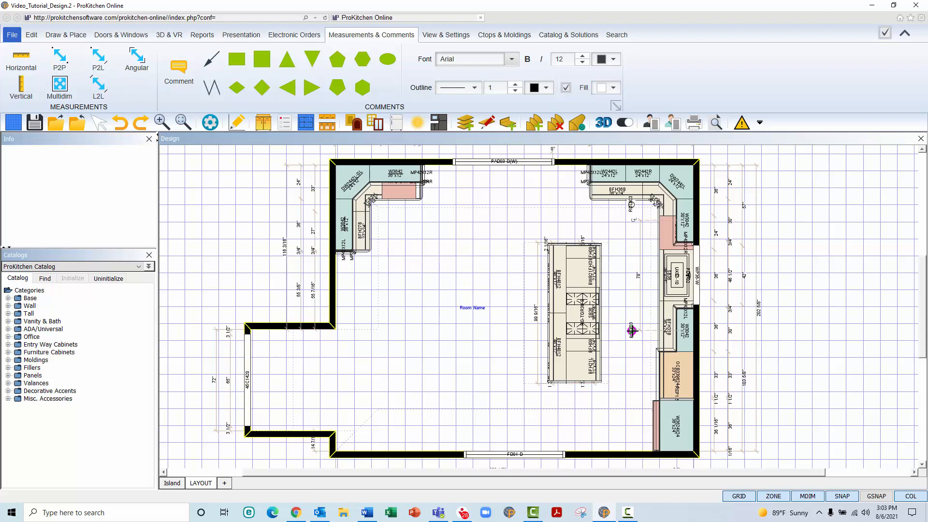
pyautogui.click(632, 331)
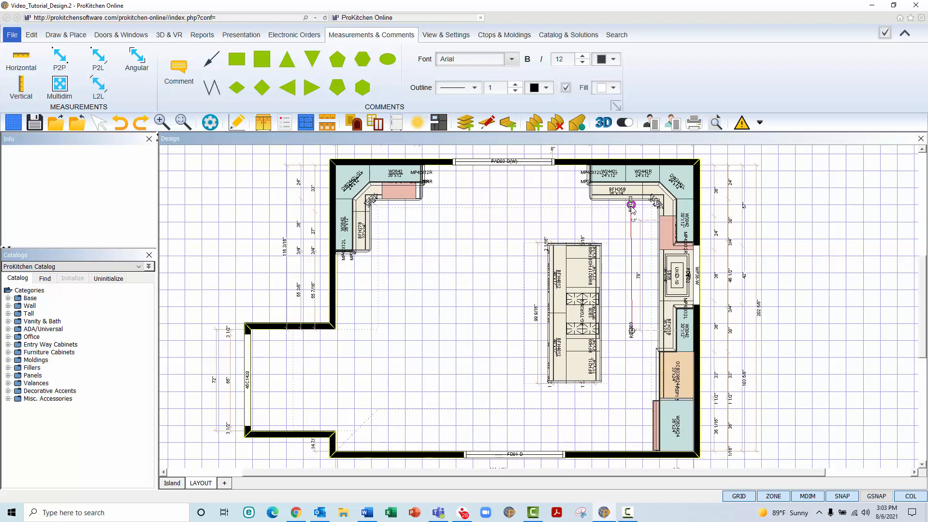
pyautogui.click(632, 205)
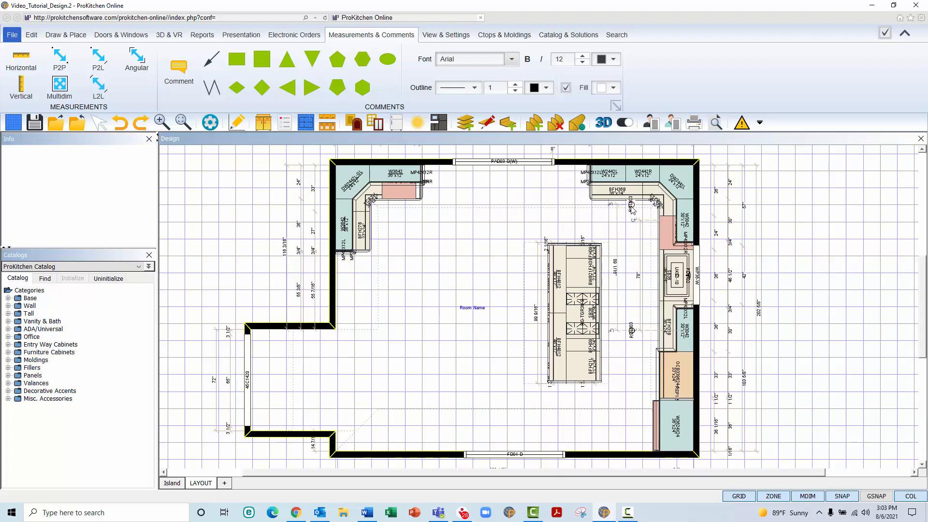
# Set the spacing dimension between the two round fixtures to 78".
pyautogui.click(618, 275)
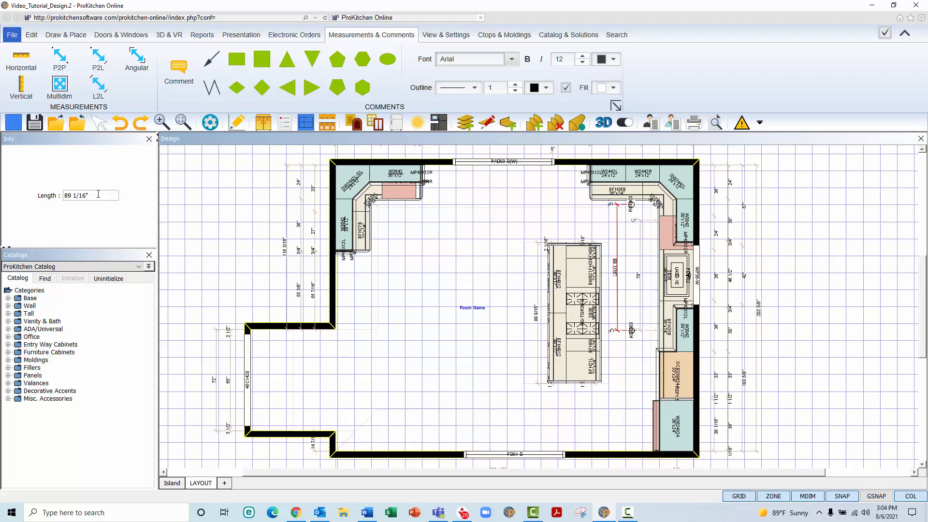
pyautogui.click(98, 194)
pyautogui.write('78')
pyautogui.press('Return')
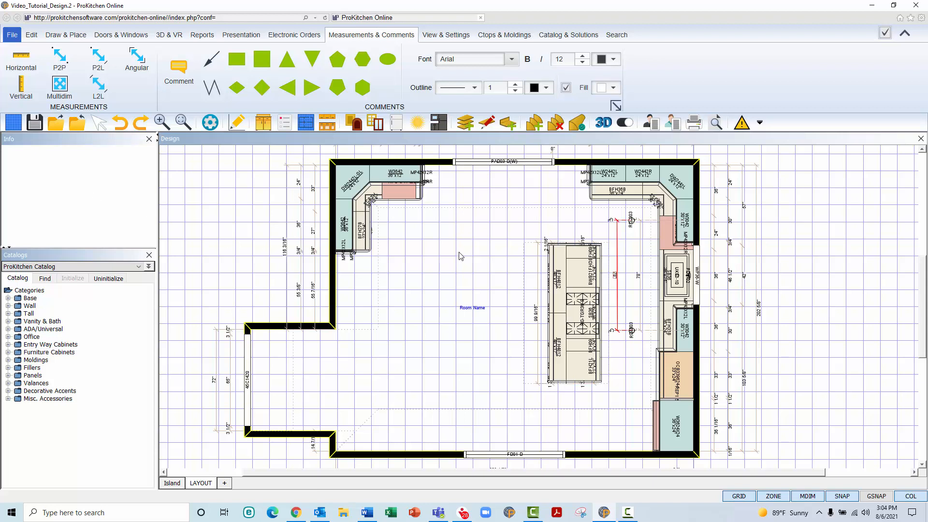
pyautogui.click(626, 285)
# Add a point-to-line dimension from the centre of the sink to the patio door wall.
pyautogui.click(98, 64)
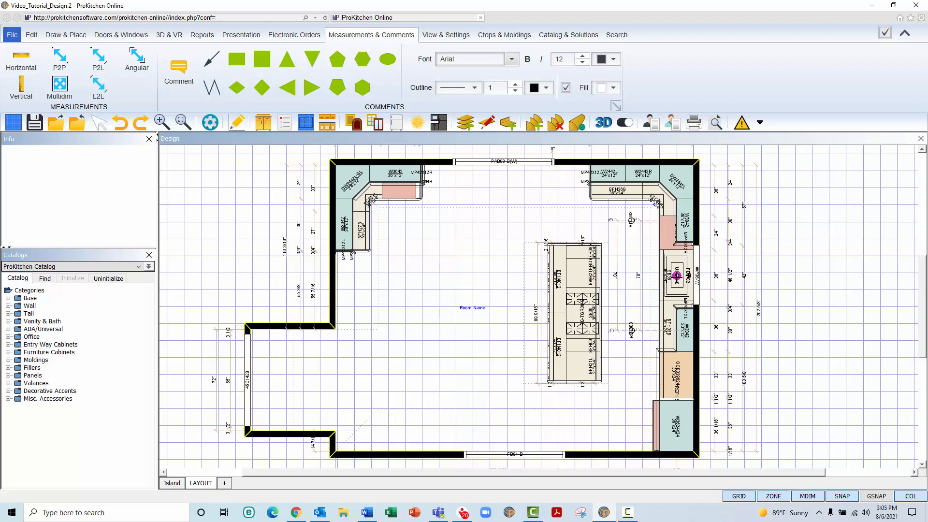
pyautogui.click(677, 275)
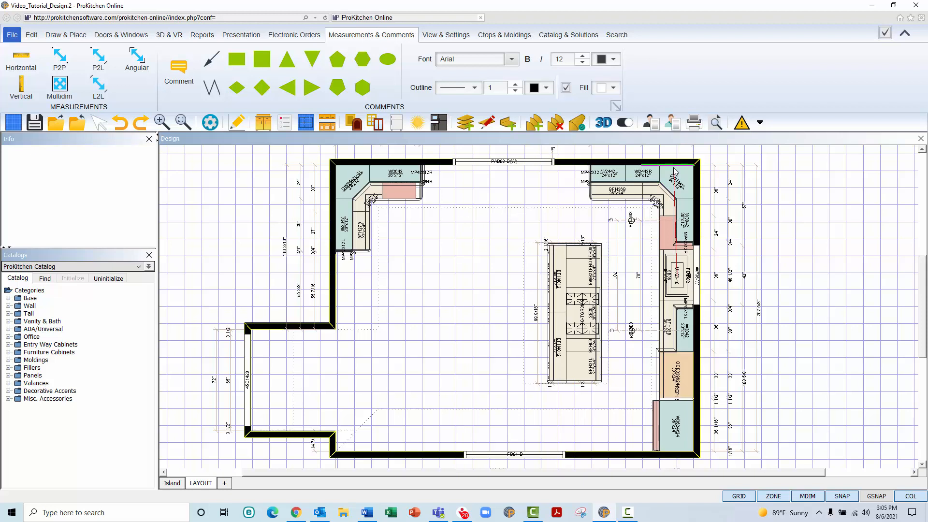
pyautogui.click(675, 169)
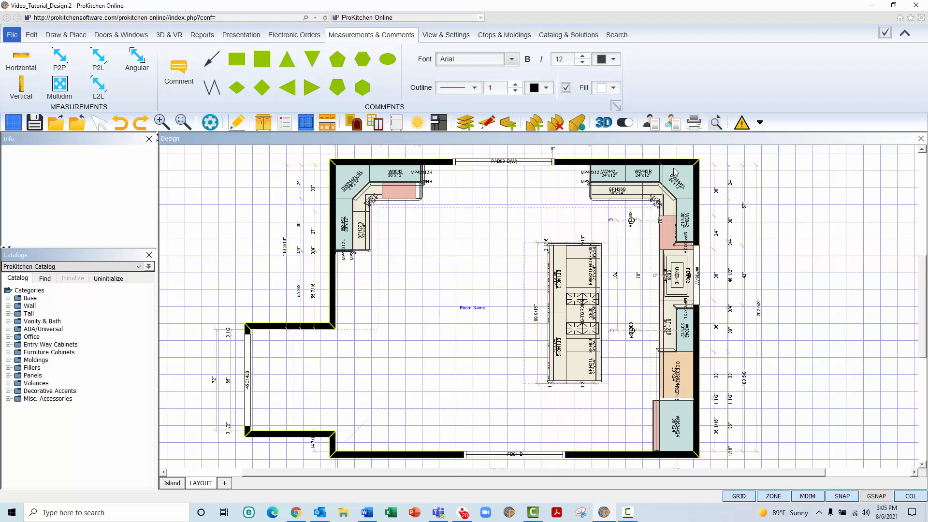
# Move the sink-to-wall dimension off the cabinets into the open floor in front of the sink run.
pyautogui.rightClick(662, 245)
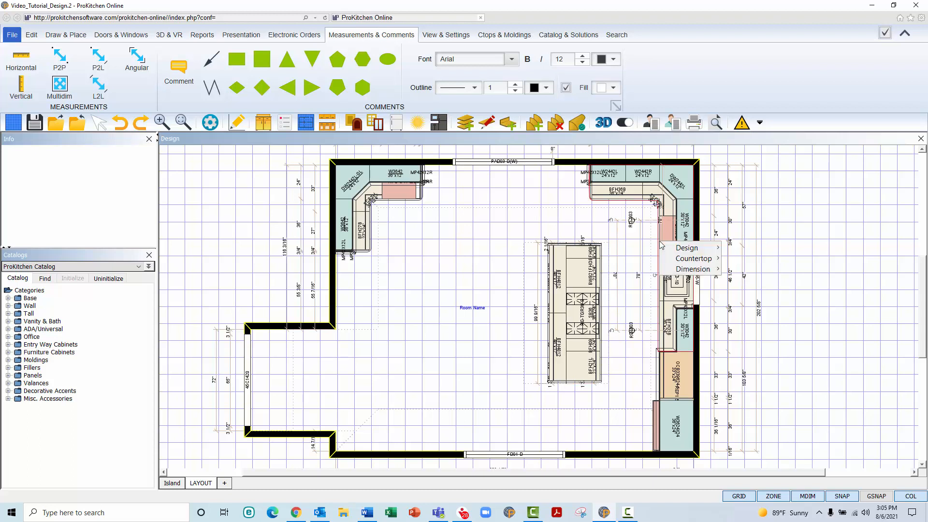
pyautogui.moveTo(690, 270)
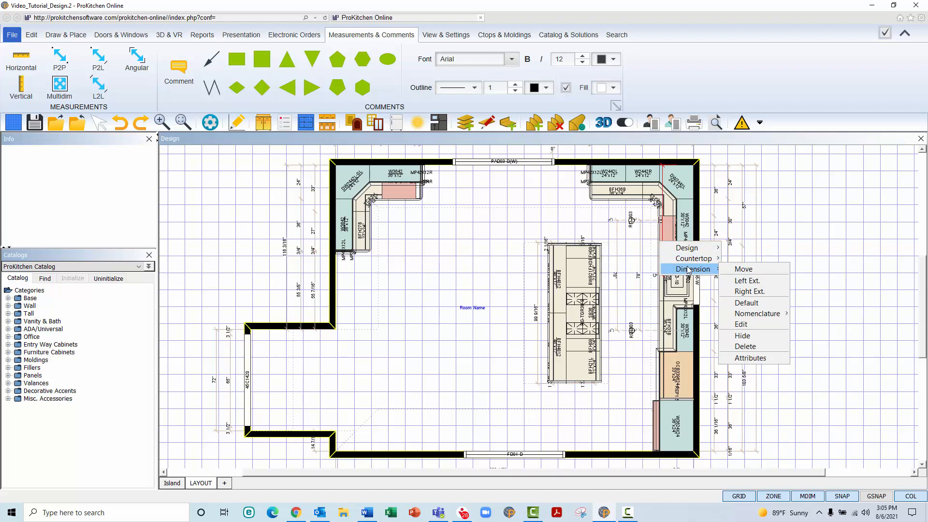
pyautogui.click(743, 270)
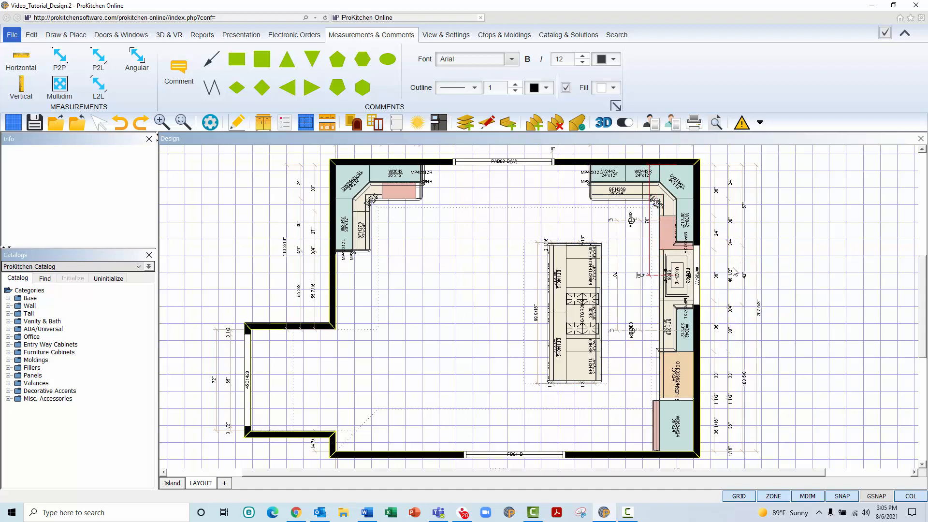
pyautogui.click(735, 272)
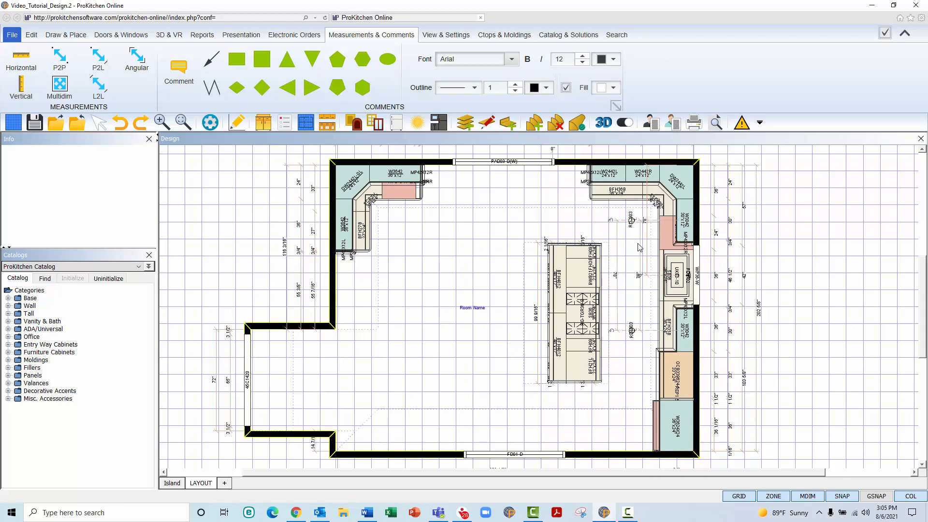
# Select the sink-to-wall dimension and check its editable length.
pyautogui.scroll(1, 640, 248)
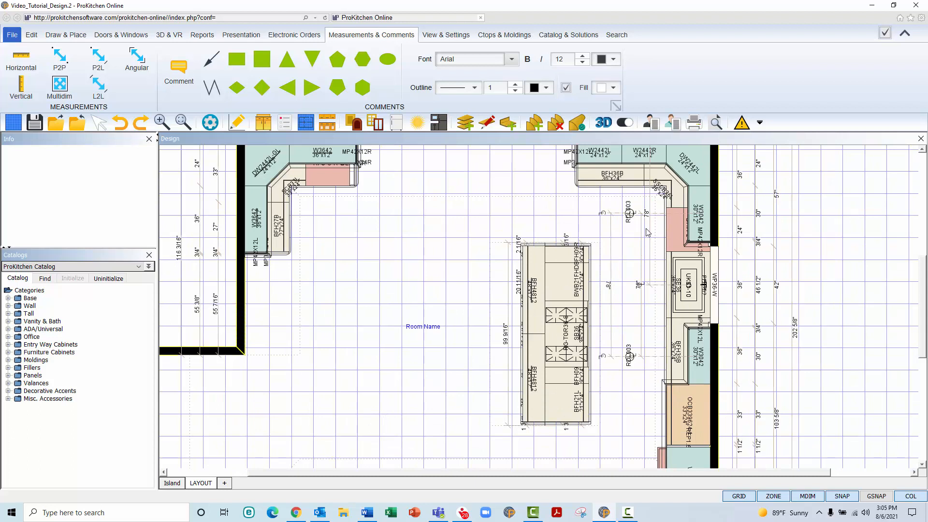
pyautogui.click(650, 235)
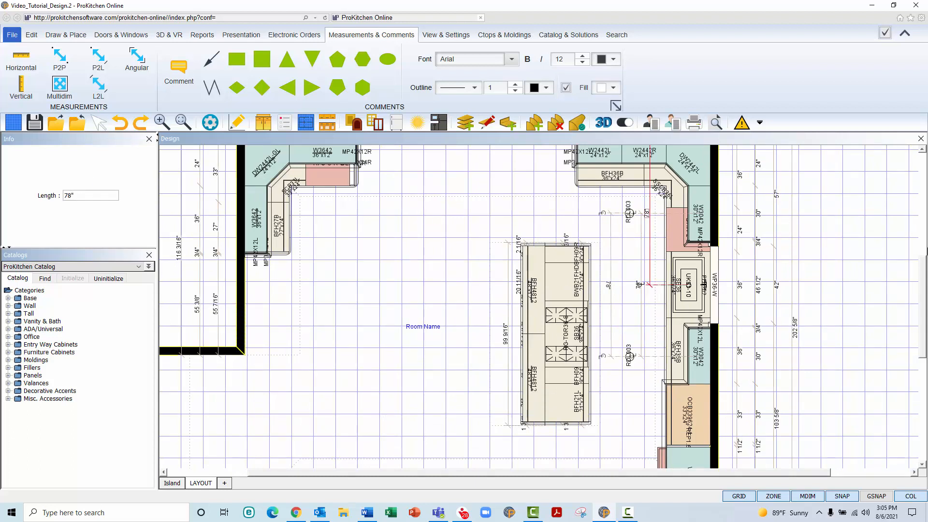
pyautogui.scroll(2, 926, 267)
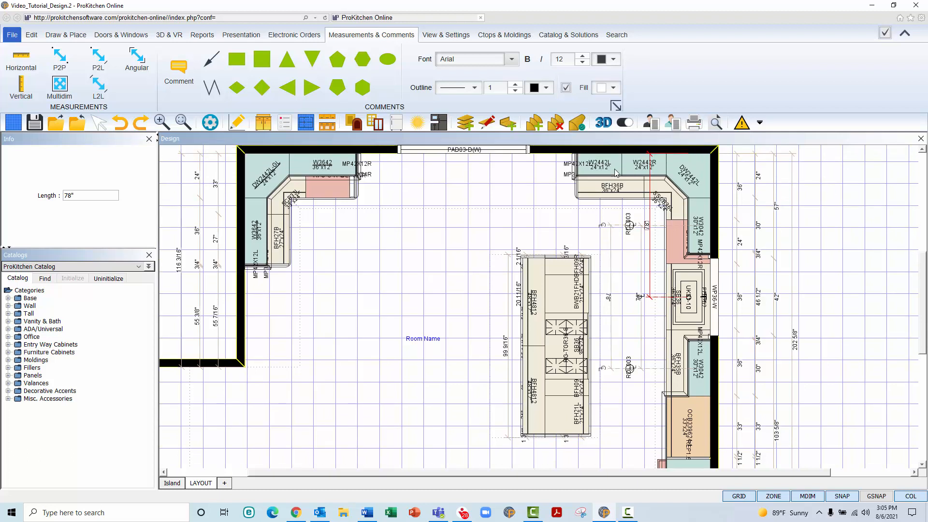
pyautogui.click(568, 178)
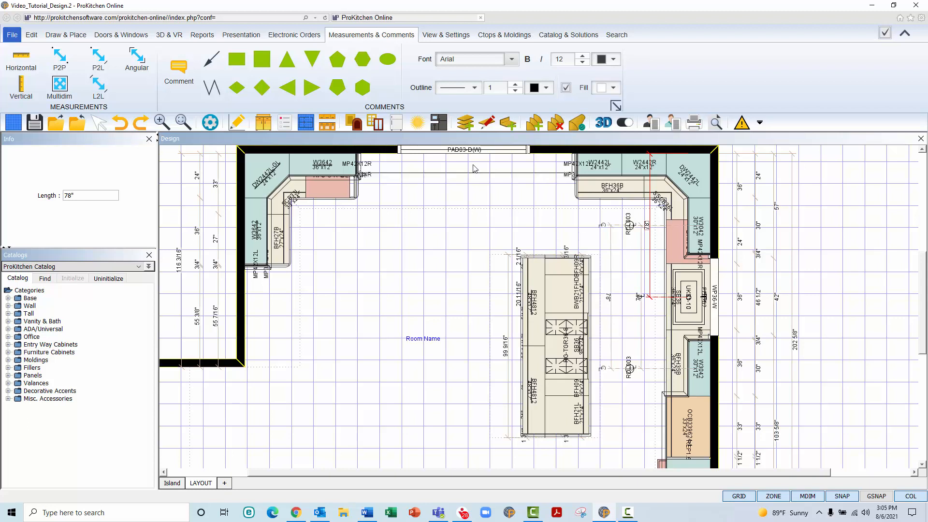
# Add an angular dimension between the exposed end of the cabinet run beside the patio door and the island's near short edge.
pyautogui.click(140, 69)
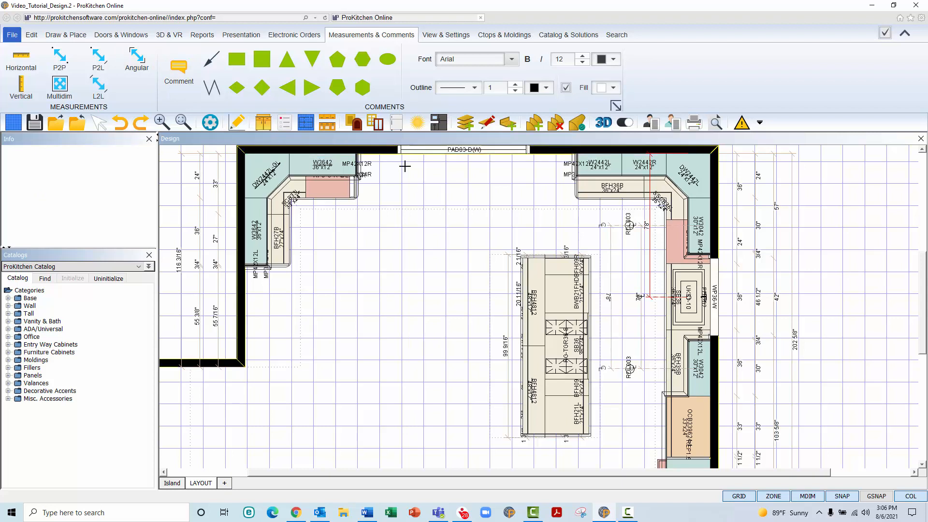
pyautogui.click(573, 177)
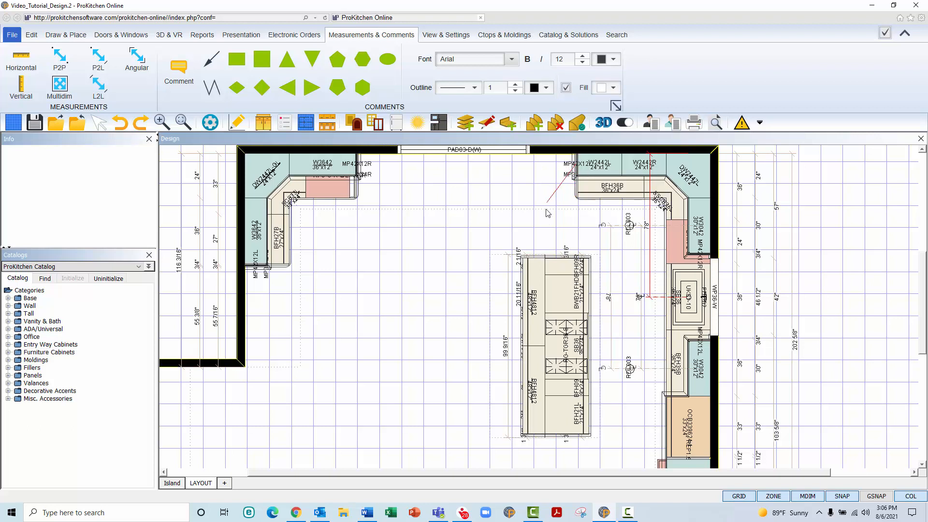
pyautogui.click(539, 260)
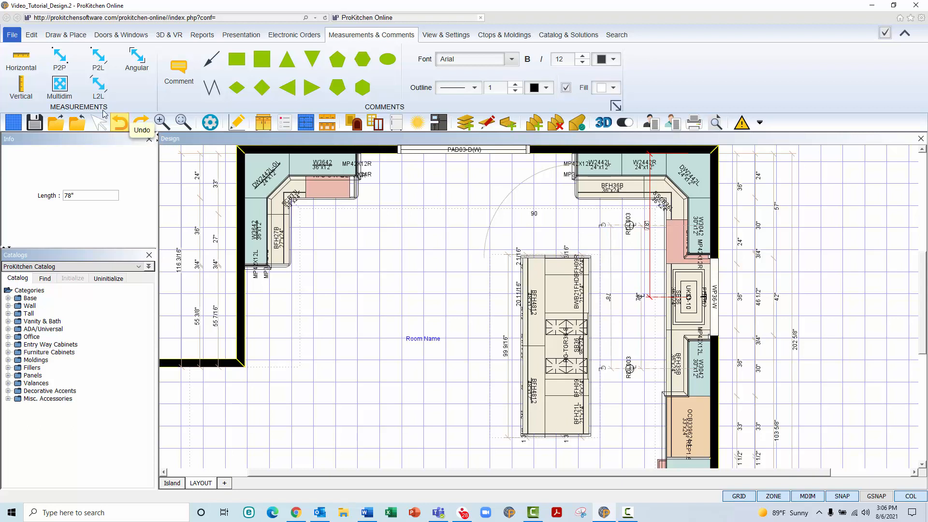
# Add a multi-dimension string across the room and island, from the wall just below the sink window to the opposite wall.
pyautogui.click(67, 87)
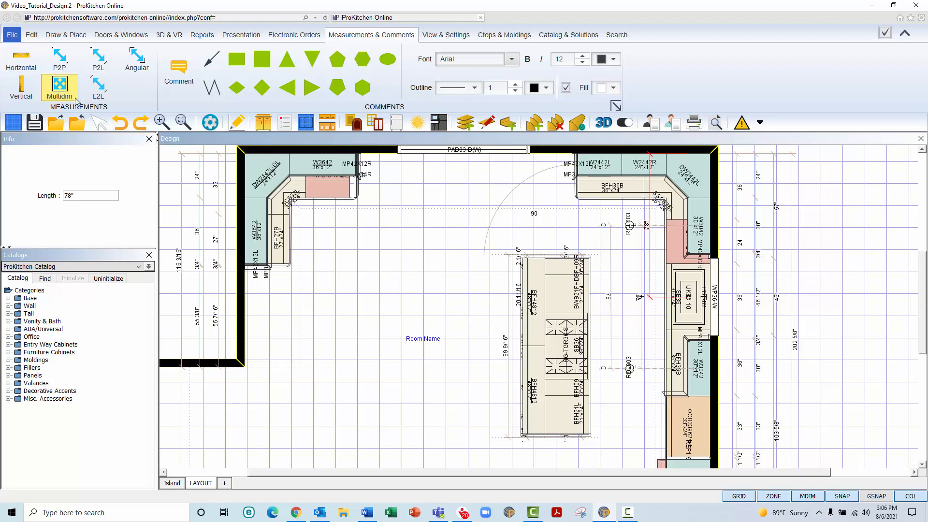
pyautogui.click(256, 319)
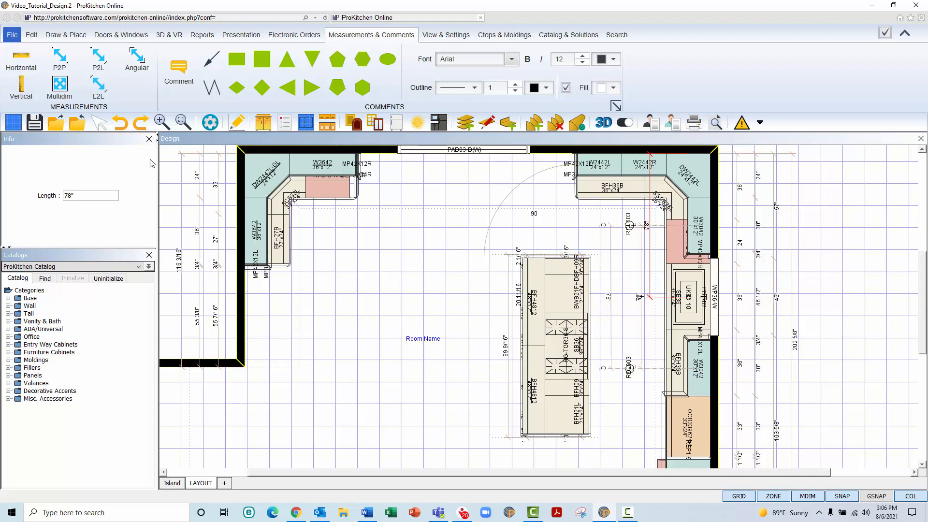
pyautogui.click(63, 90)
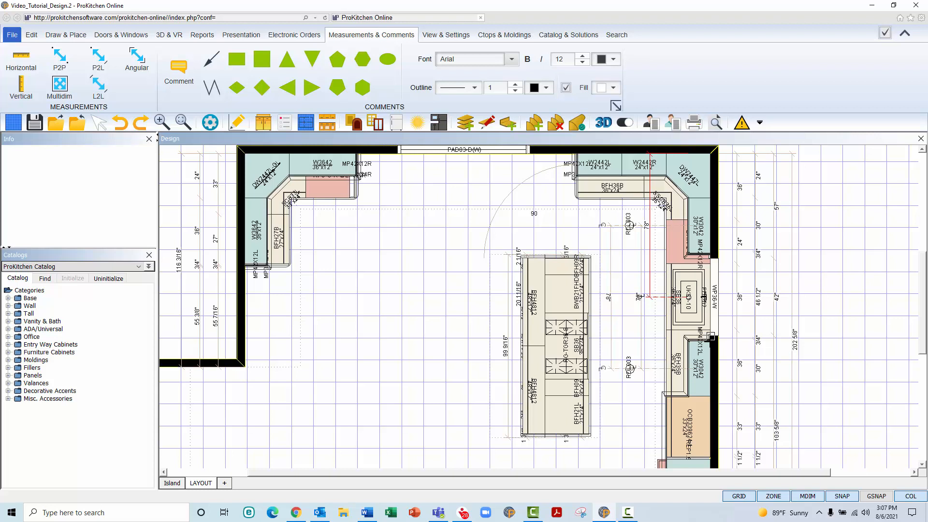
pyautogui.click(710, 336)
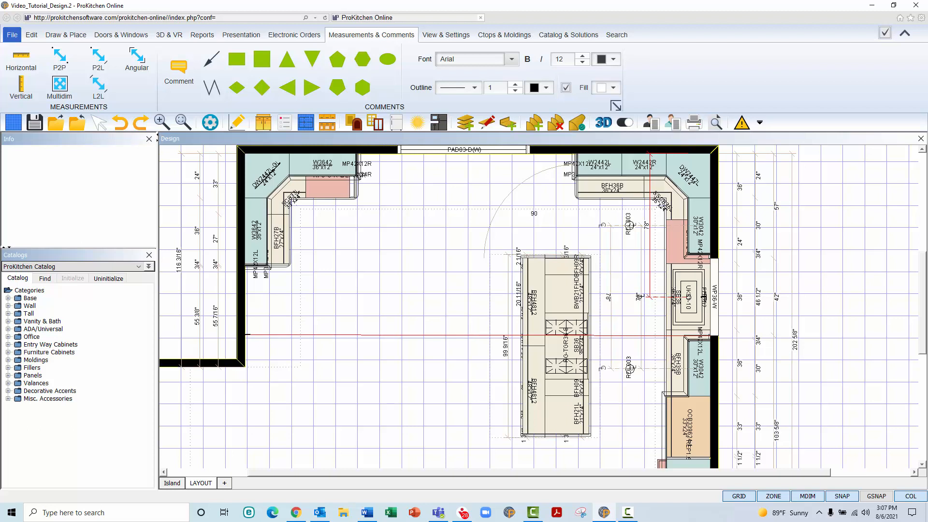
pyautogui.click(710, 335)
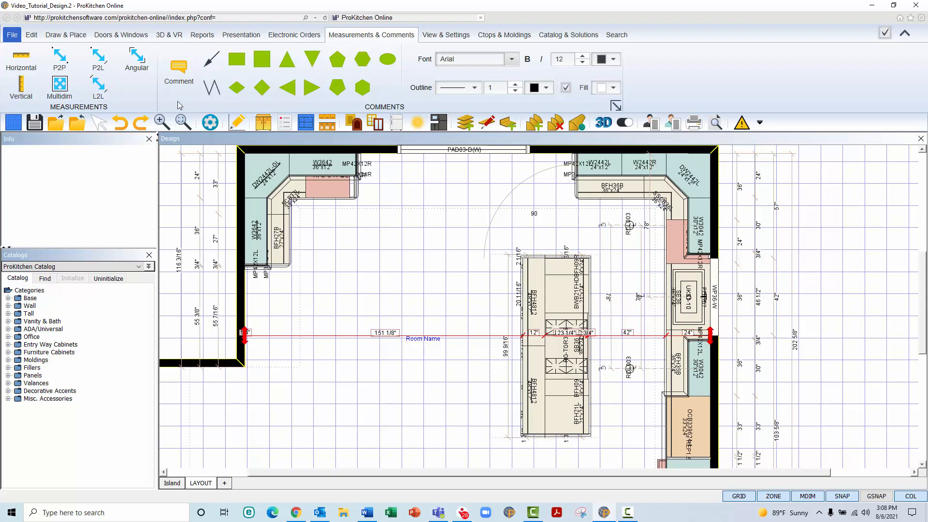
# Add a line-to-line dimension between the BFH36B base cabinet's countertop front and the island's facing short edge.
pyautogui.click(106, 88)
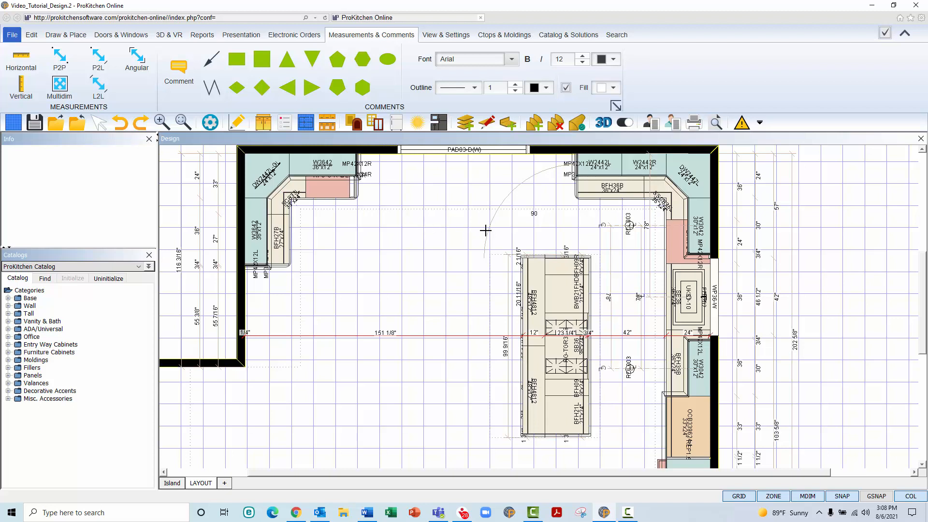
pyautogui.click(587, 198)
pyautogui.click(575, 258)
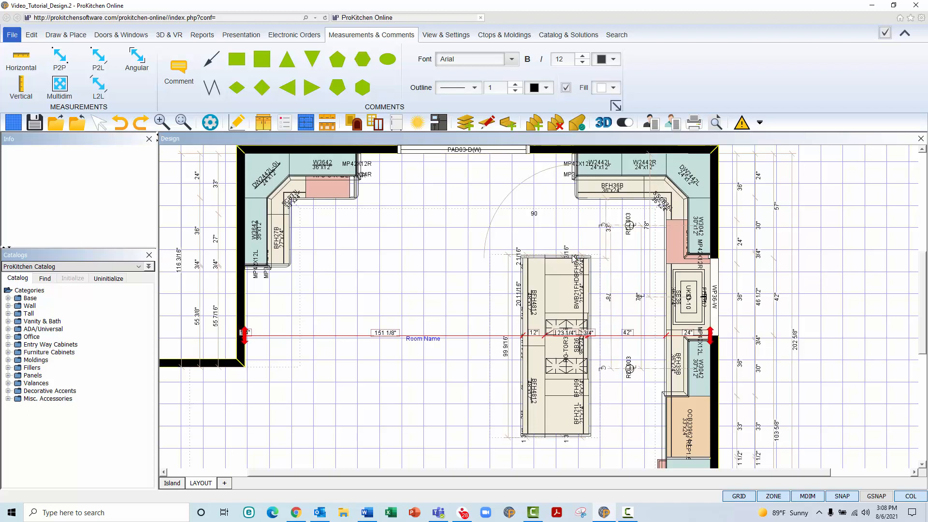
# Set the clearance dimension between the BFH36B base run and the island to 42".
pyautogui.click(608, 240)
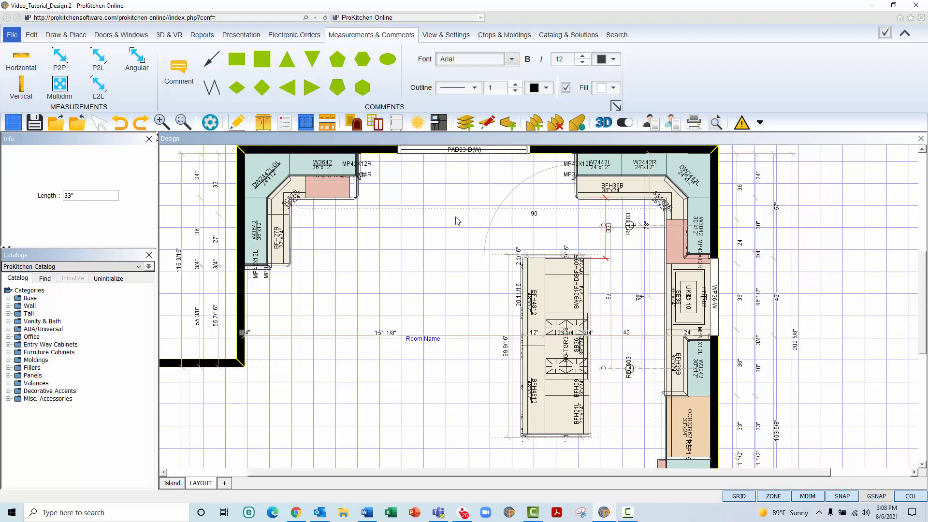
pyautogui.doubleClick(87, 193)
pyautogui.write('42')
pyautogui.press('Return')
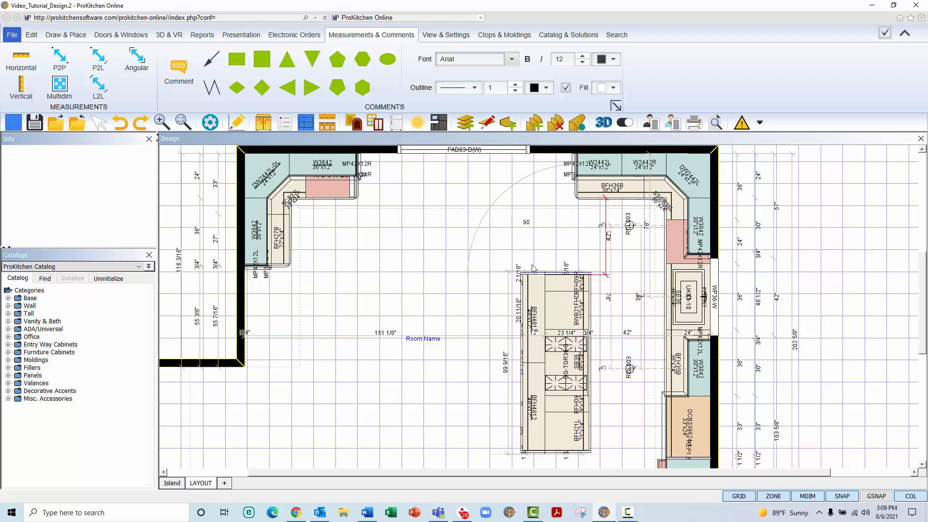
# Deselect the dimension and display the Patio_Wall elevation alone, with the floor plan view closed.
pyautogui.click(528, 250)
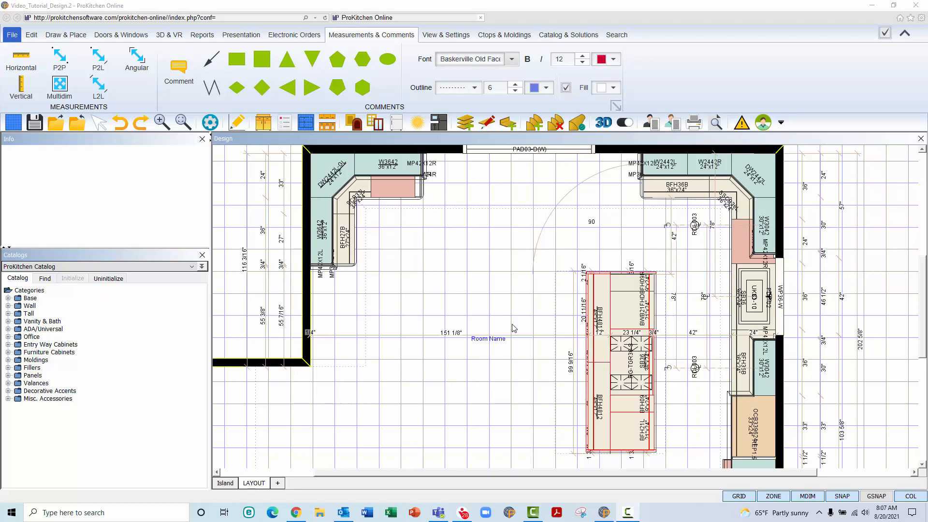
pyautogui.click(324, 128)
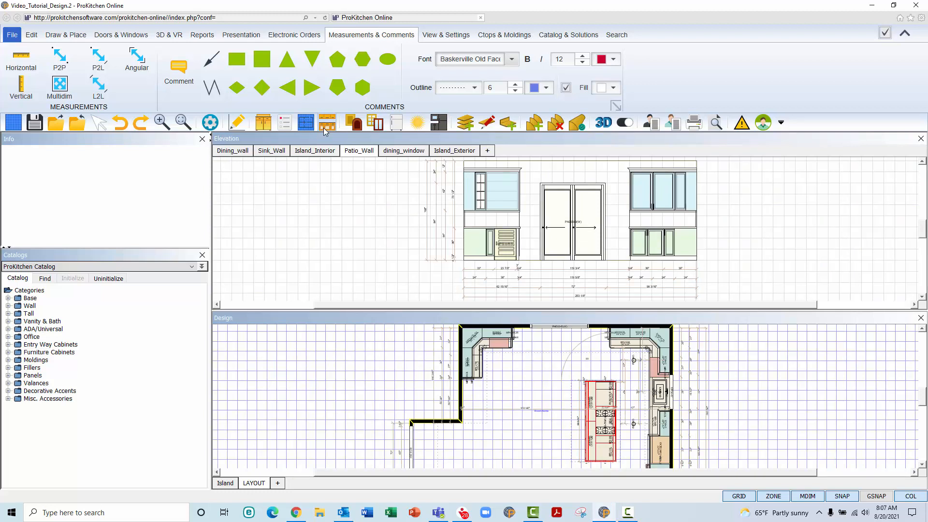
pyautogui.click(309, 124)
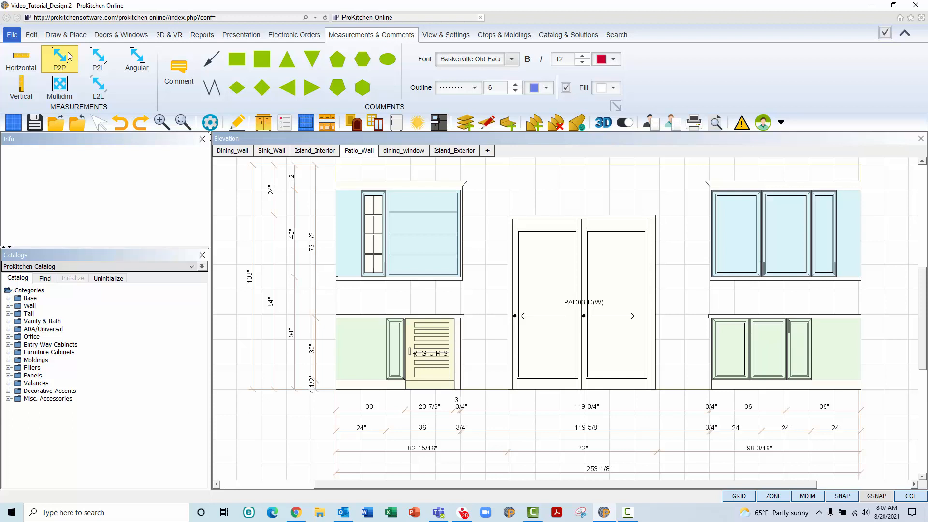
# Add a point-to-point dimension across the patio door, from the open-shelf wall cabinet's center to the center of the nearest opposite wall cabinet door.
pyautogui.click(428, 234)
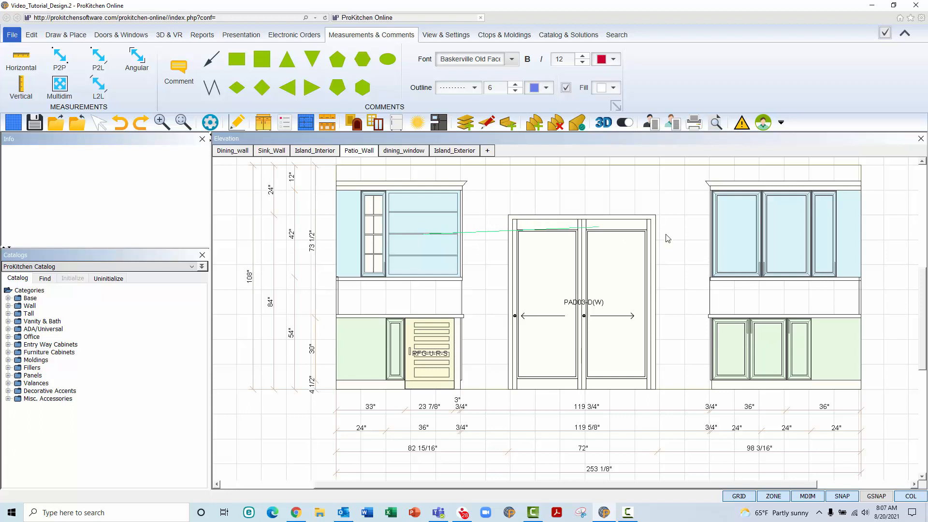
pyautogui.click(736, 235)
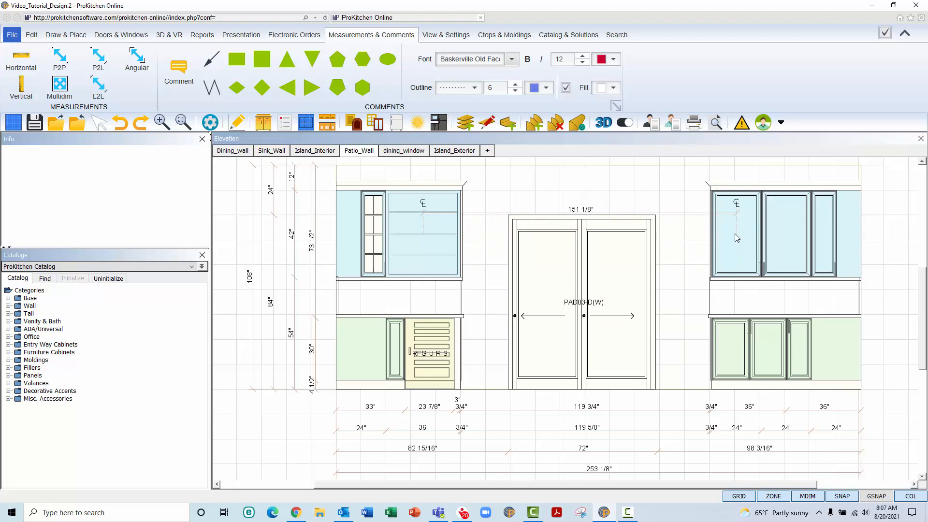
pyautogui.click(693, 217)
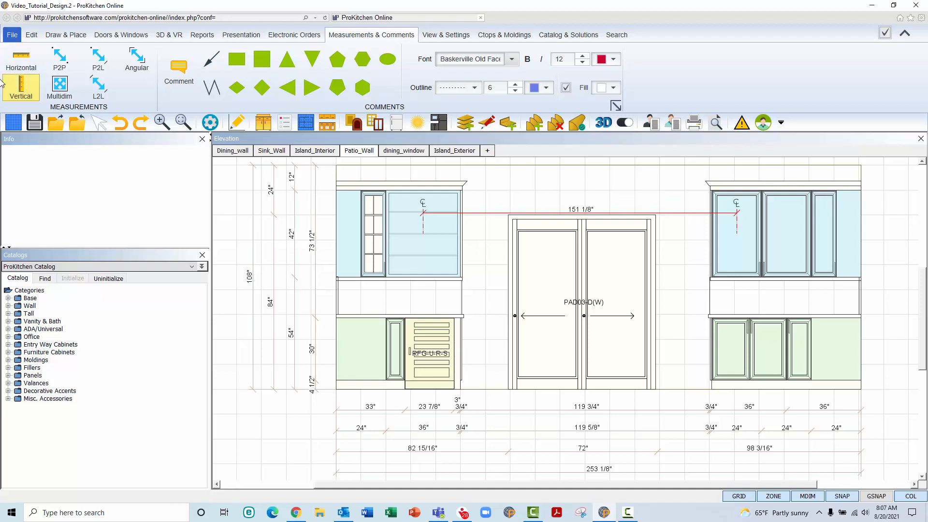
# Add a point-to-line dimension from the center of the RFG-U-R-S undercounter refrigerator to the facing side of the opposite base cabinets.
pyautogui.click(431, 354)
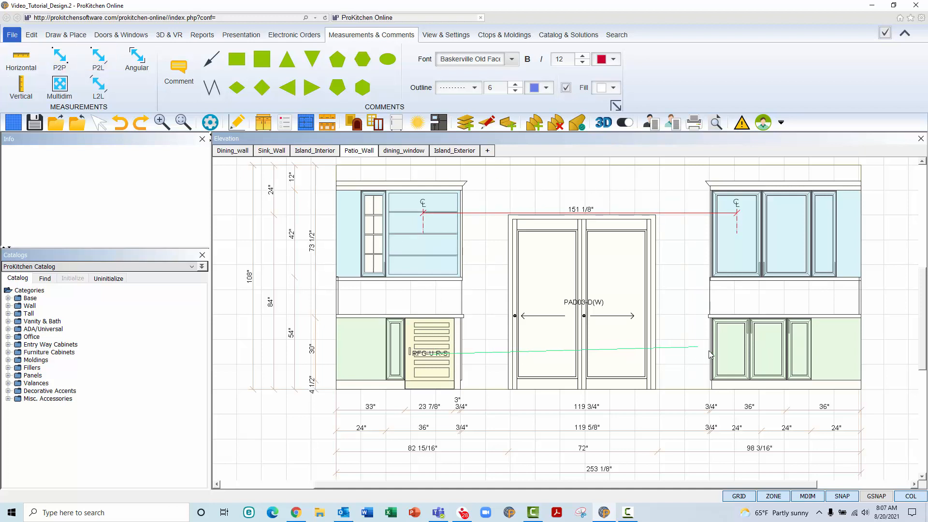
pyautogui.click(710, 357)
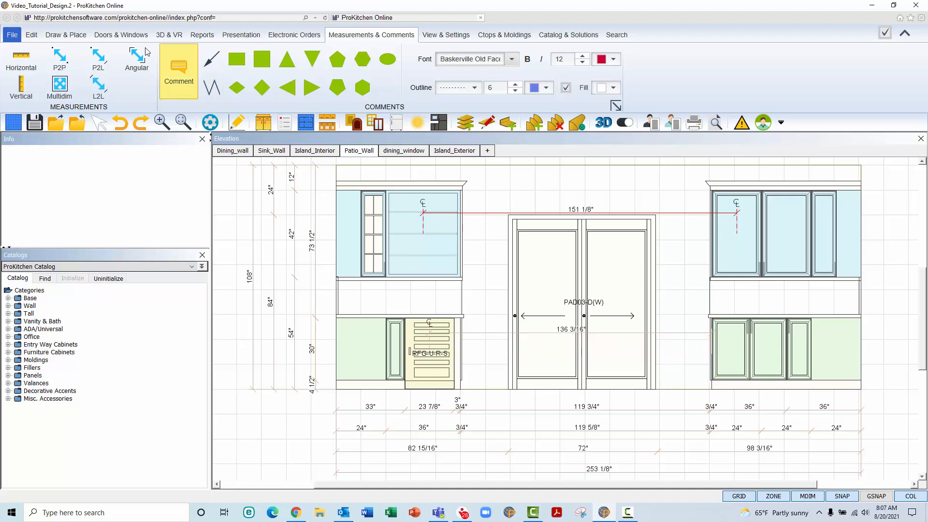
pyautogui.click(499, 337)
# Add an angular dimension between the open-shelf wall cabinet's door-side edge and the countertop above the undercounter refrigerator.
pyautogui.click(137, 58)
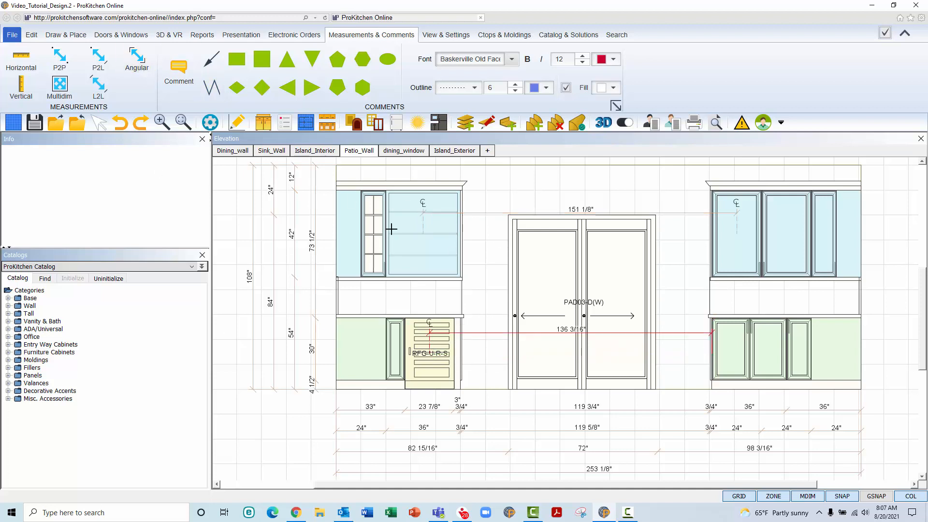
pyautogui.click(463, 249)
pyautogui.click(437, 316)
# Add a line-to-line dimension between the facing backsplash ends across the patio door, placed level with the wall cabinets' undersides.
pyautogui.click(465, 298)
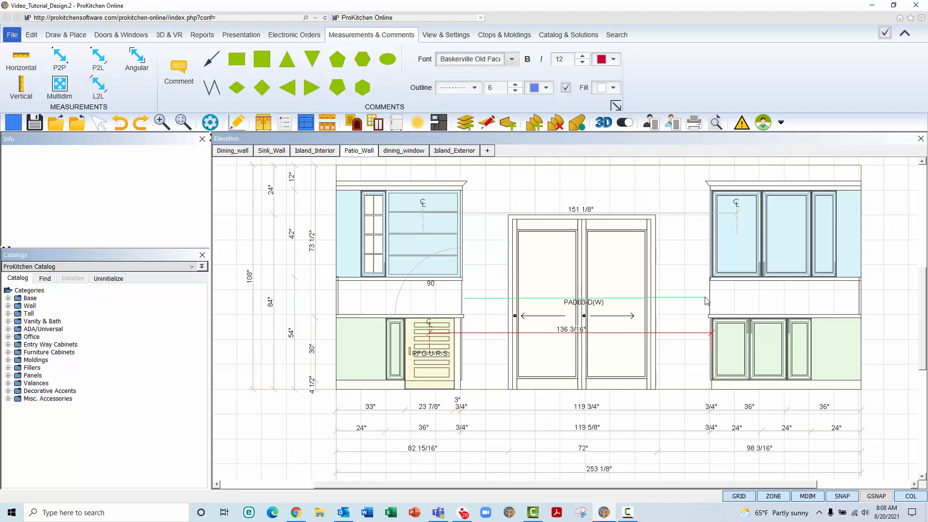
pyautogui.click(709, 300)
pyautogui.click(478, 279)
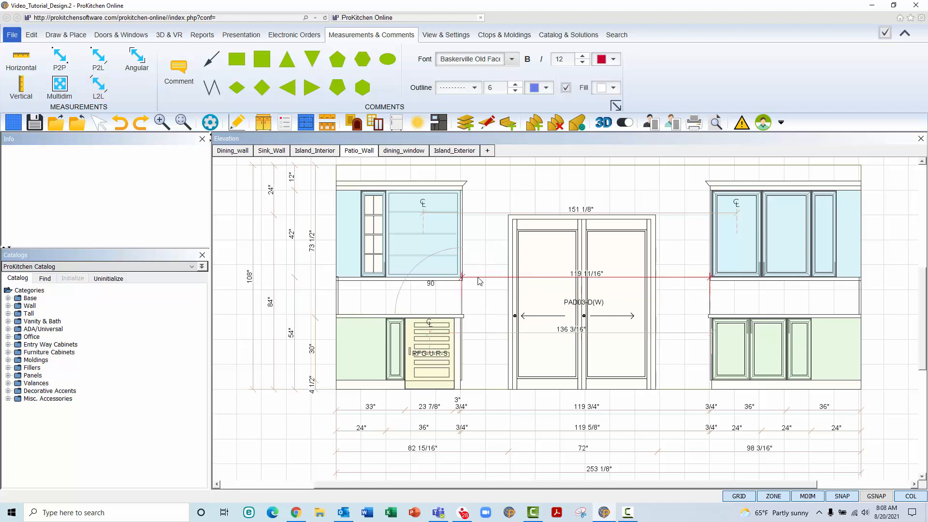
# Add a multi-dimension string across the full Patio_Wall elevation at base cabinet height, from one wall end to the other.
pyautogui.click(61, 89)
pyautogui.click(336, 345)
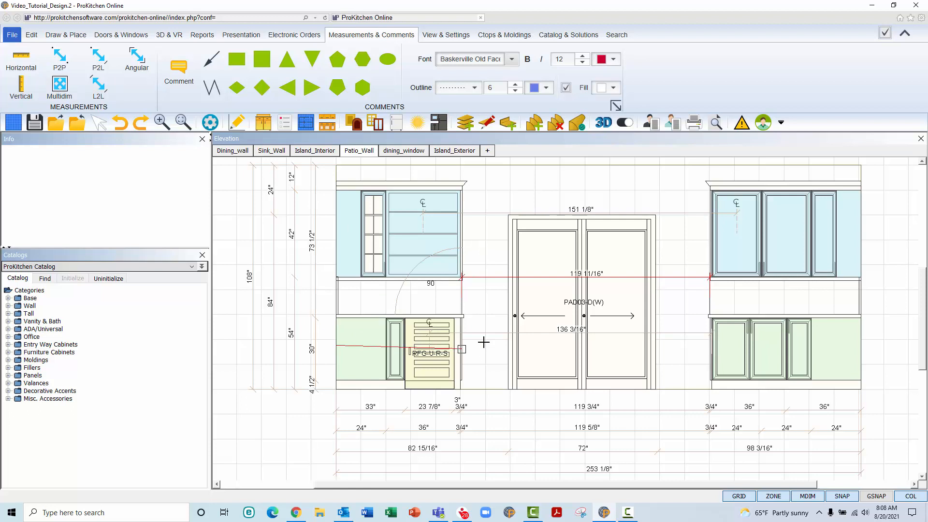
pyautogui.click(861, 346)
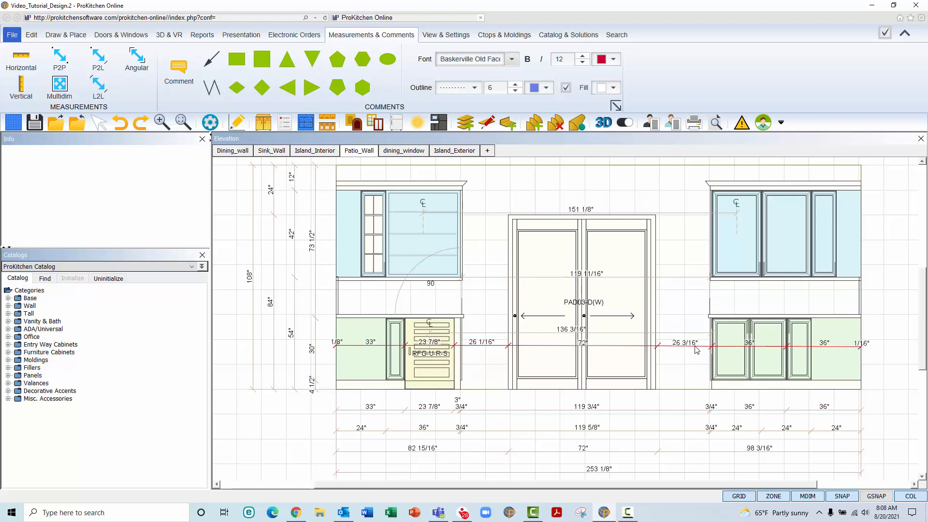
# Return to the floor plan and place a comment over the BFH27B base cabinet with the text "GE #16984-k-64s".
pyautogui.click(327, 122)
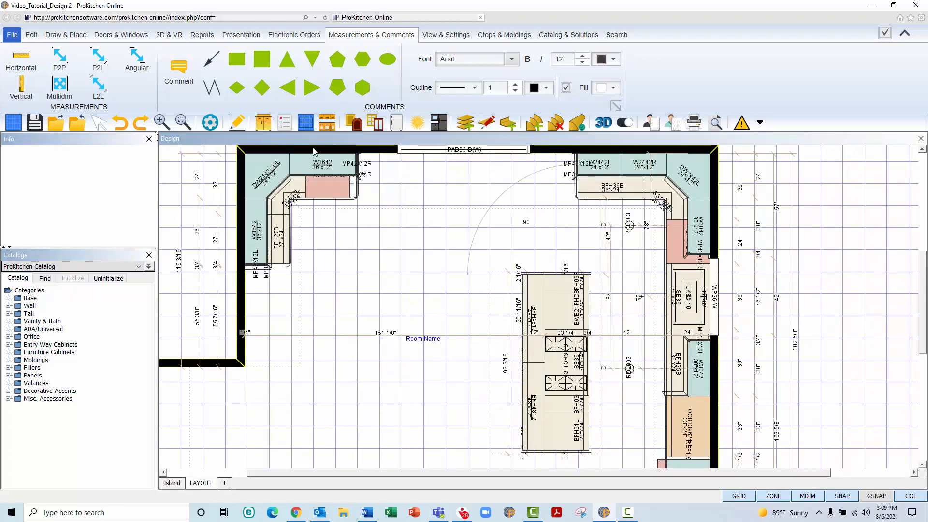
pyautogui.click(184, 78)
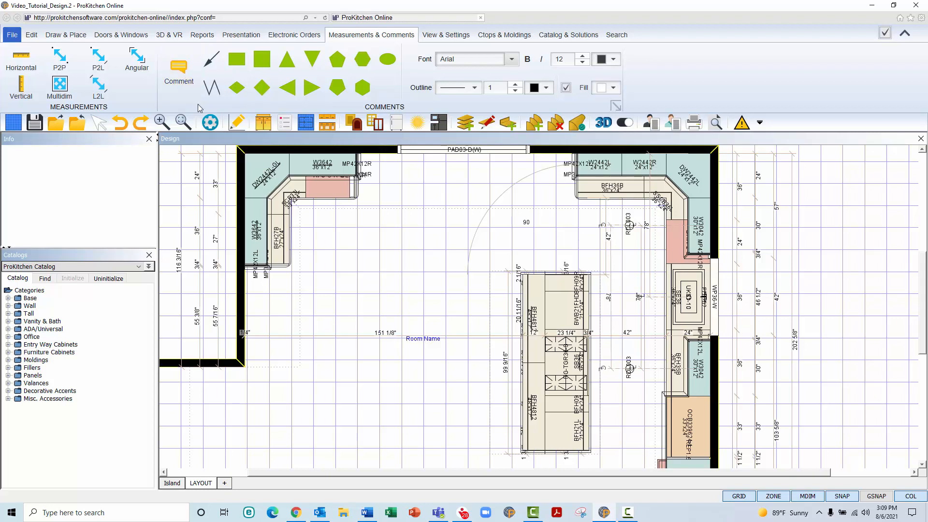
pyautogui.click(315, 236)
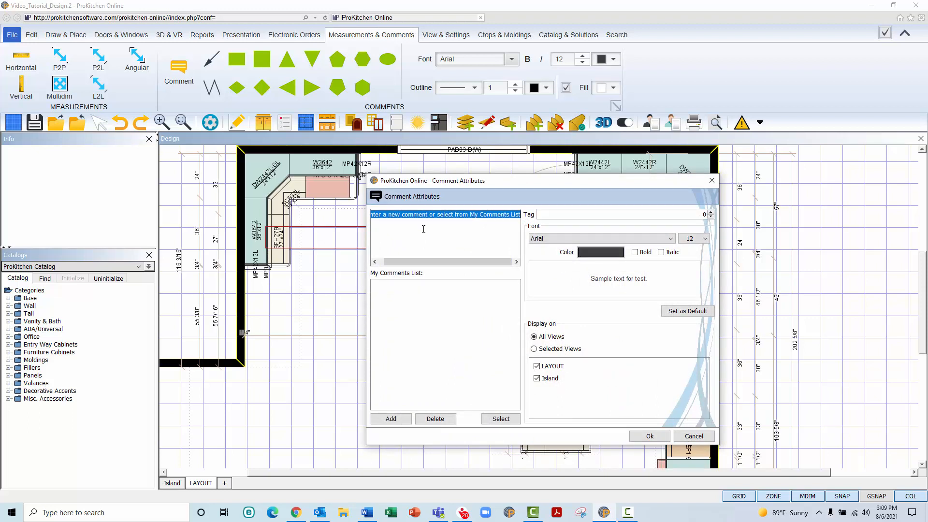
pyautogui.write('GE #')
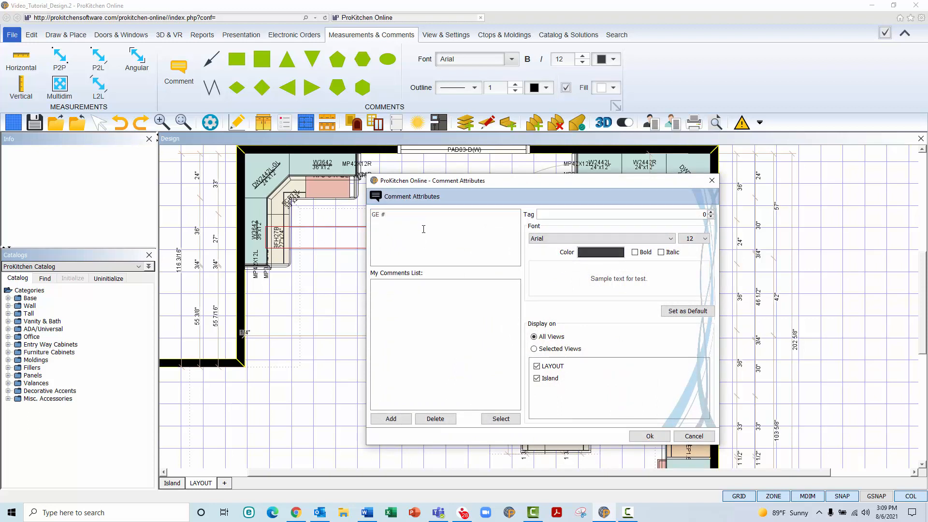
pyautogui.write('16984-k-64s')
# Format the comment text in Bookman Old Style, size 14, bold and italic.
pyautogui.click(559, 240)
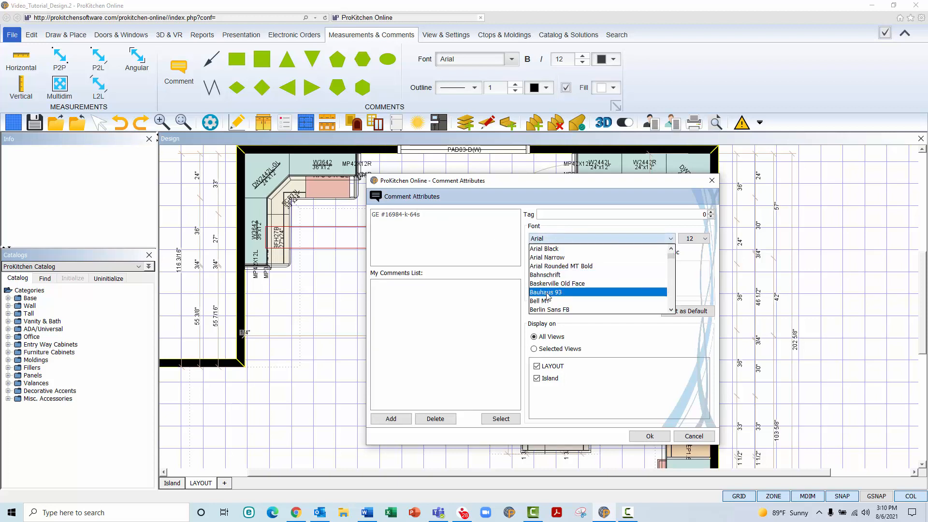
pyautogui.scroll(-1, 548, 303)
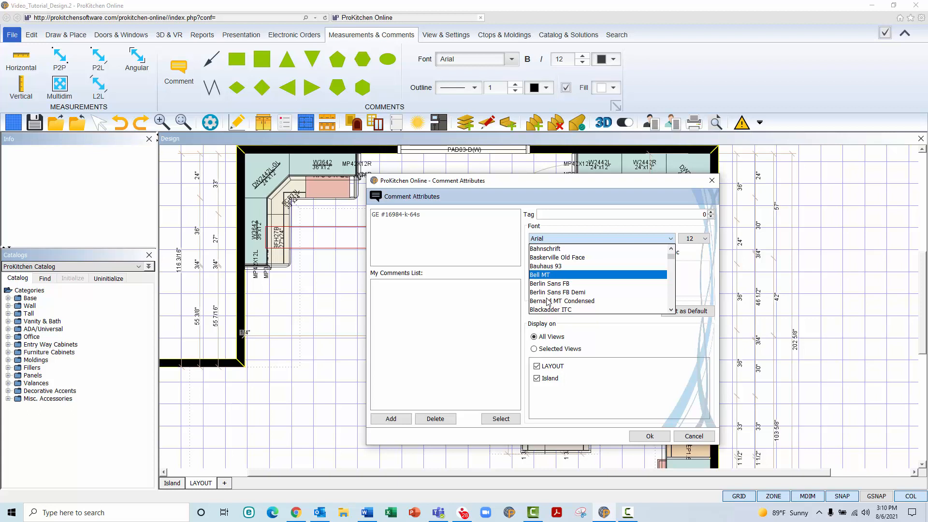
pyautogui.scroll(-2, 547, 302)
pyautogui.scroll(-1, 548, 302)
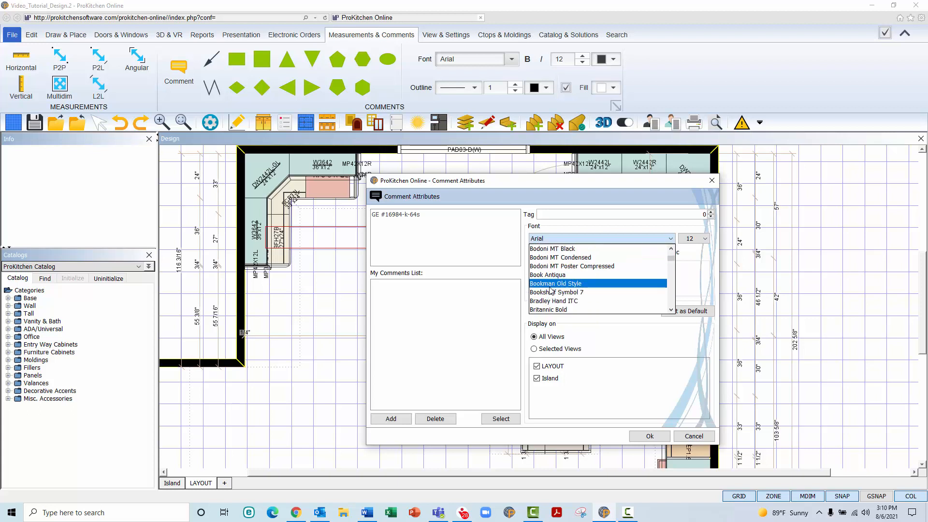
pyautogui.click(549, 286)
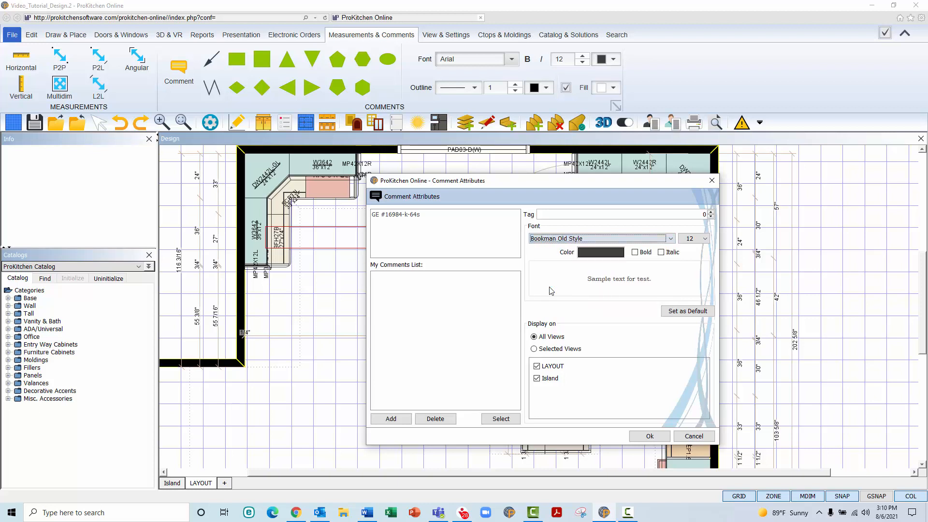
pyautogui.click(699, 240)
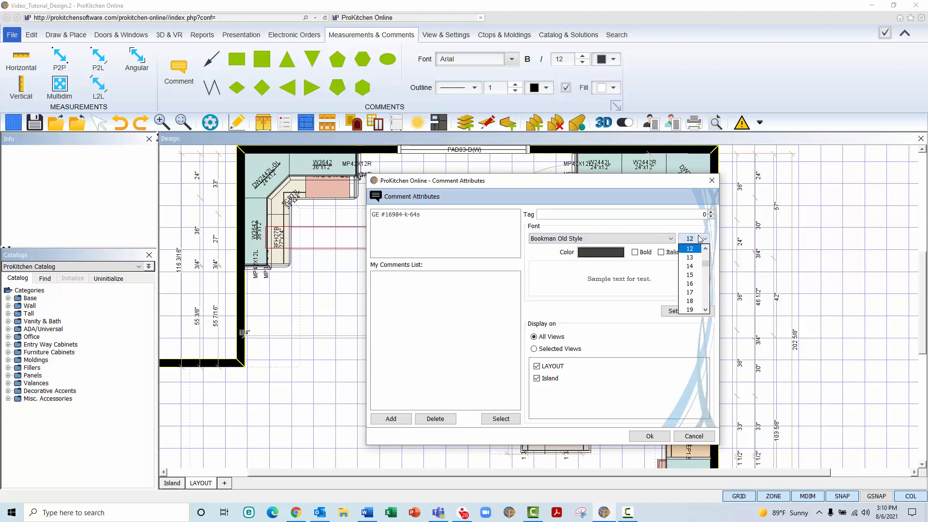
pyautogui.click(690, 266)
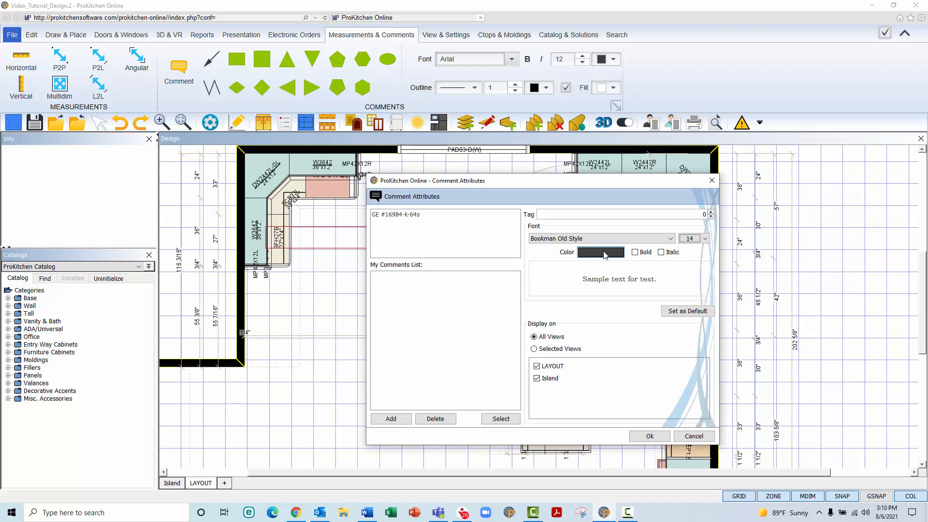
pyautogui.click(636, 252)
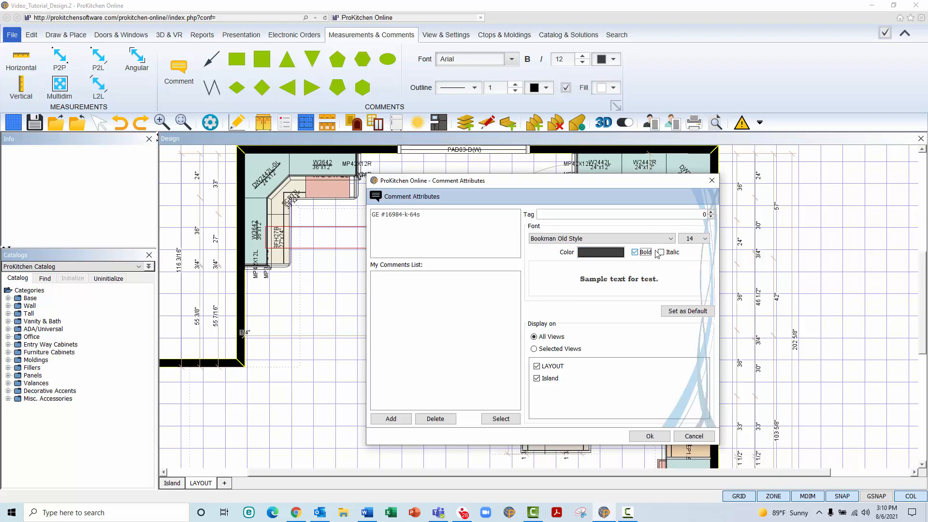
pyautogui.click(661, 253)
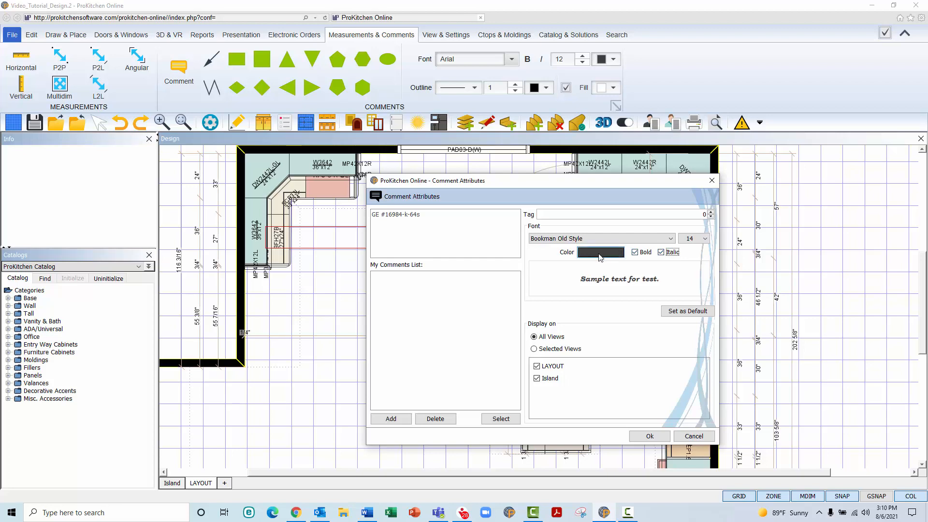
# Set the comment's text color to a bright green swatch.
pyautogui.click(600, 253)
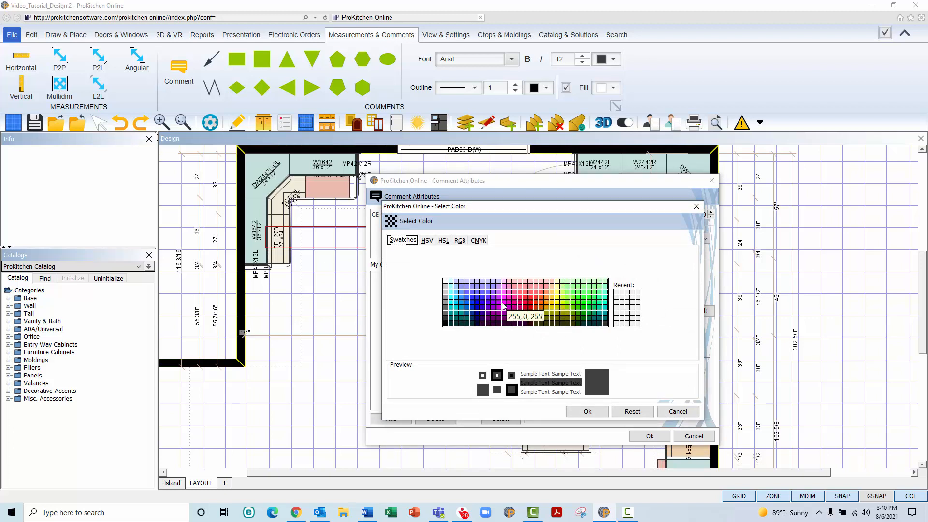
pyautogui.click(584, 305)
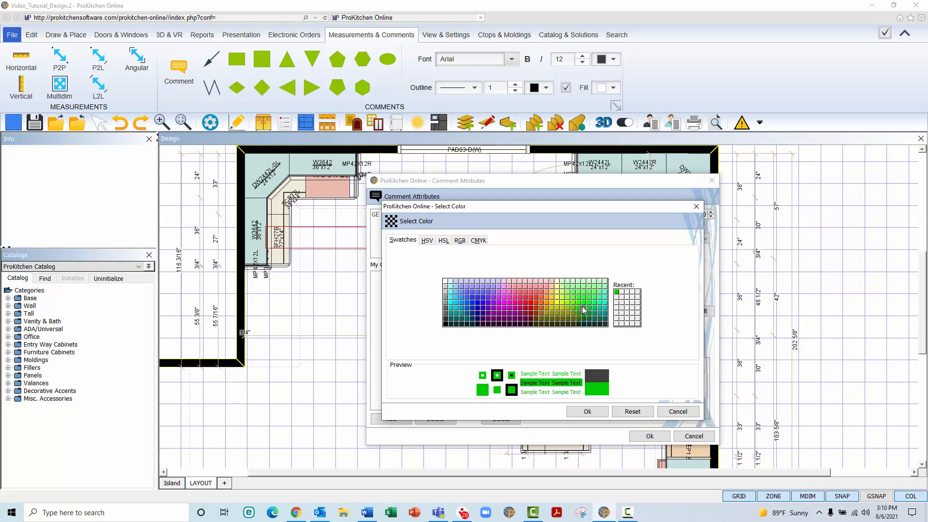
pyautogui.click(588, 411)
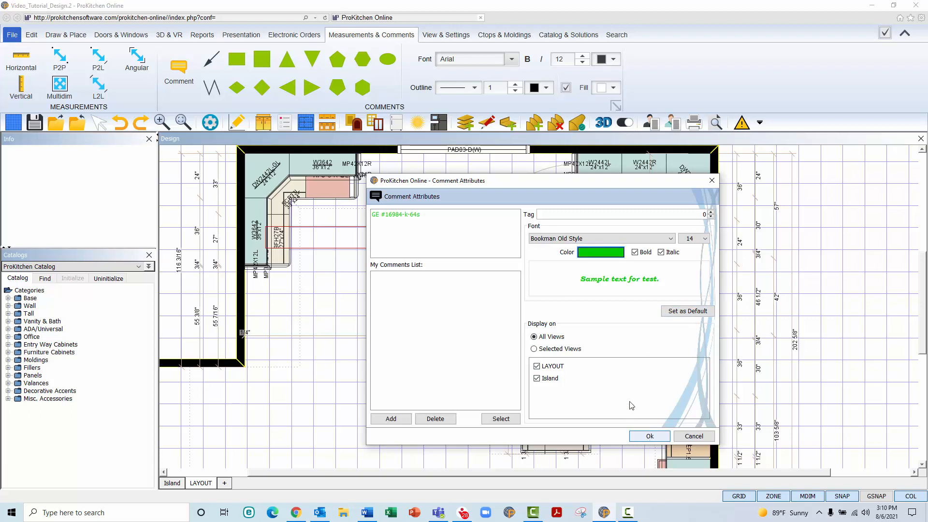
# Restrict the comment's display to the LAYOUT view, excluding Island, and accept the comment attributes.
pyautogui.click(535, 348)
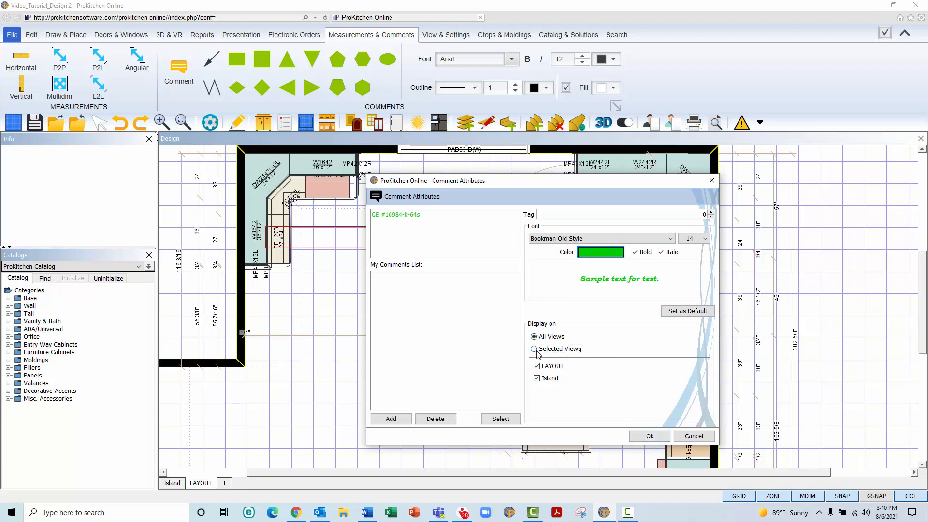
pyautogui.click(537, 378)
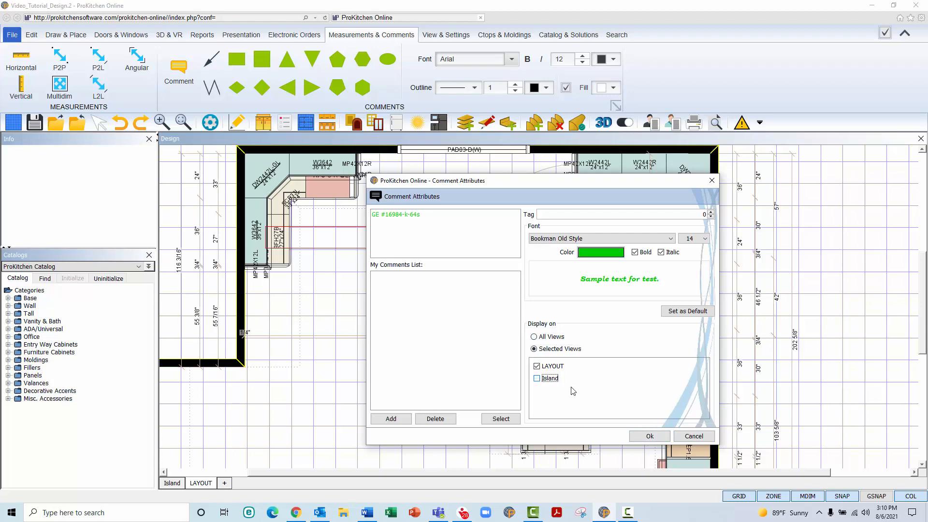
pyautogui.click(650, 437)
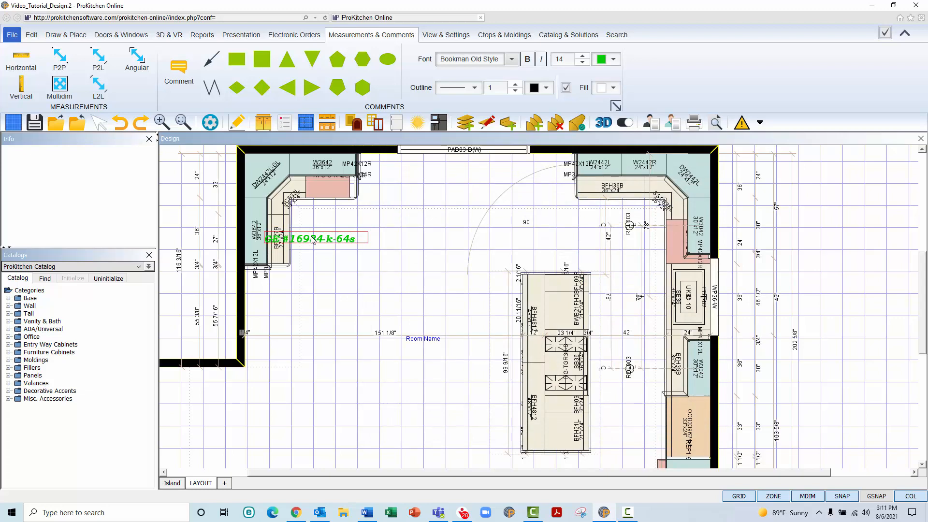
# Move the GE #16984-k-64s comment off the BFH27B cabinet onto the open floor beside it and reselect it.
pyautogui.click(315, 239)
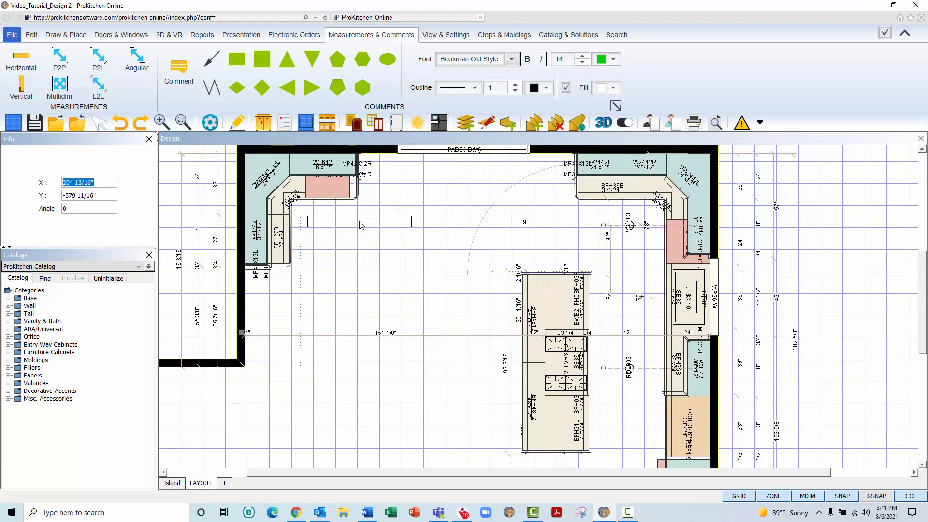
pyautogui.click(364, 230)
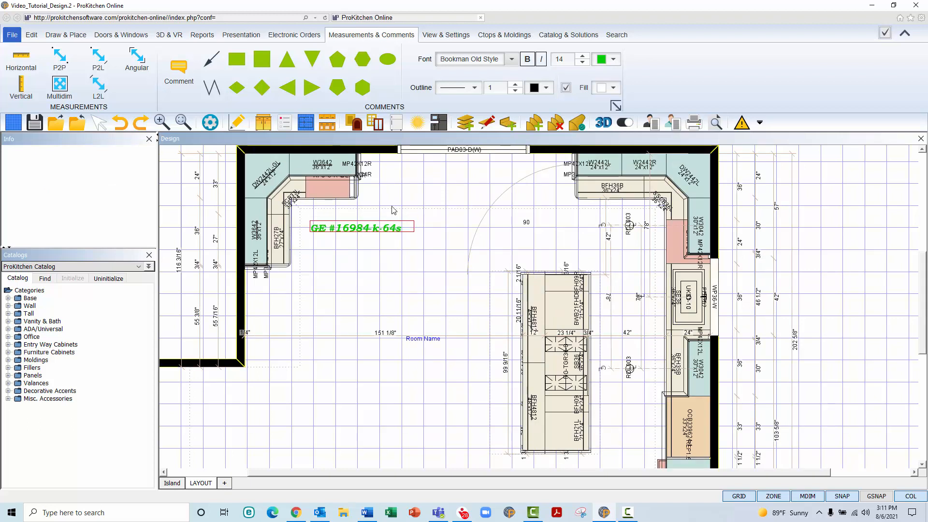
pyautogui.click(435, 232)
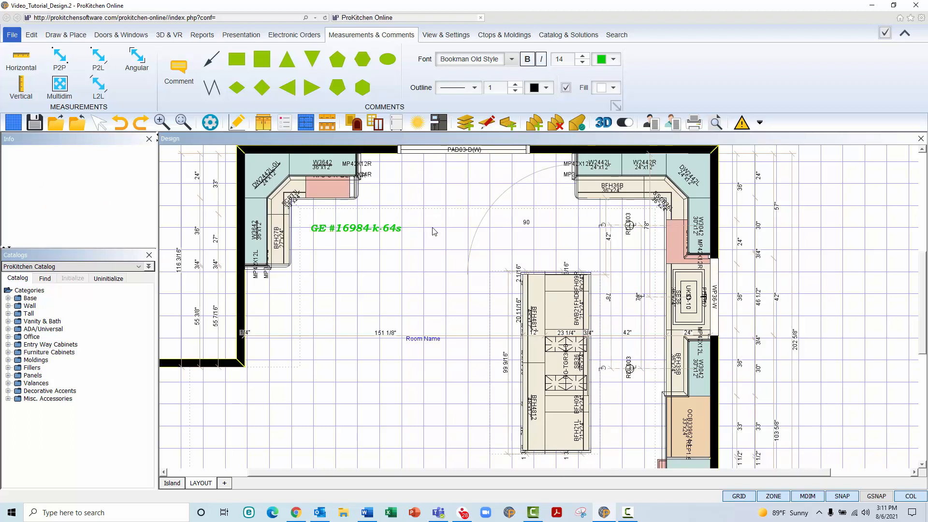
pyautogui.click(372, 231)
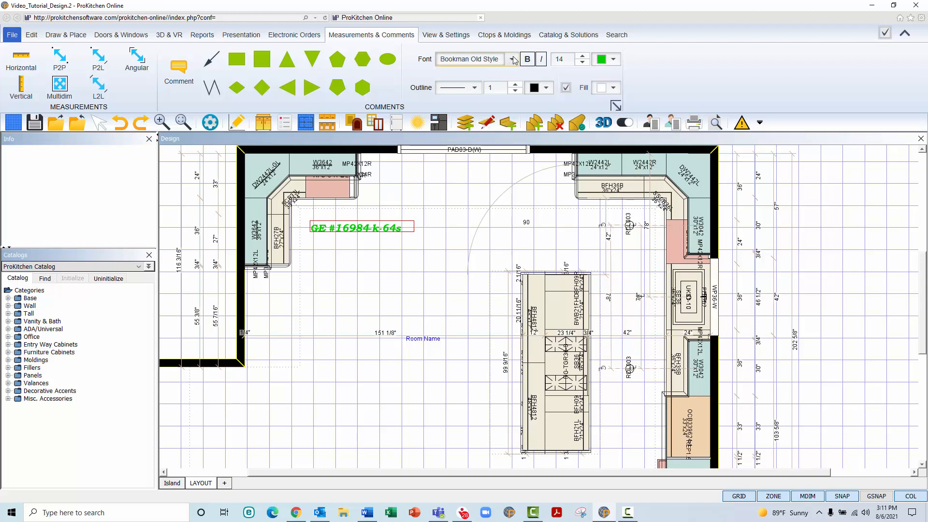
# Change the GE #16984-k-64s comment's font to Broadway and turn off bold and italic.
pyautogui.click(513, 59)
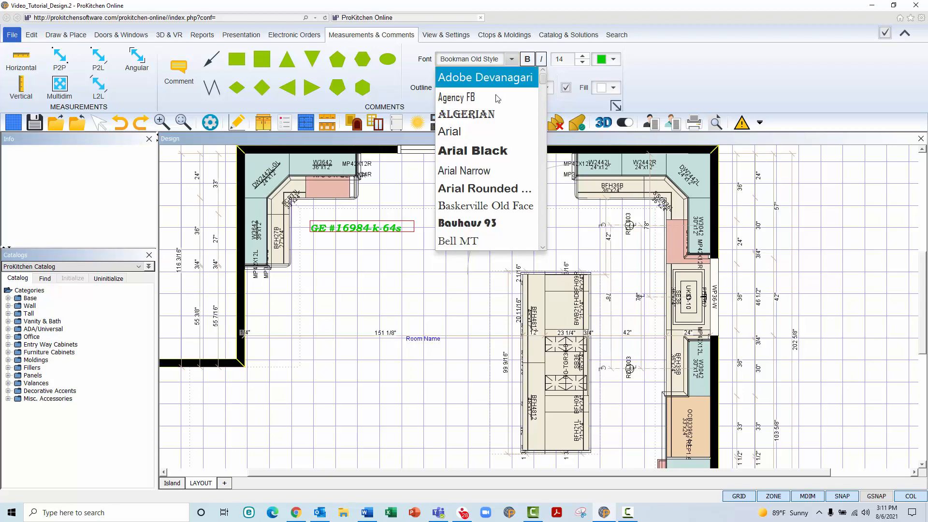
pyautogui.scroll(-4, 484, 153)
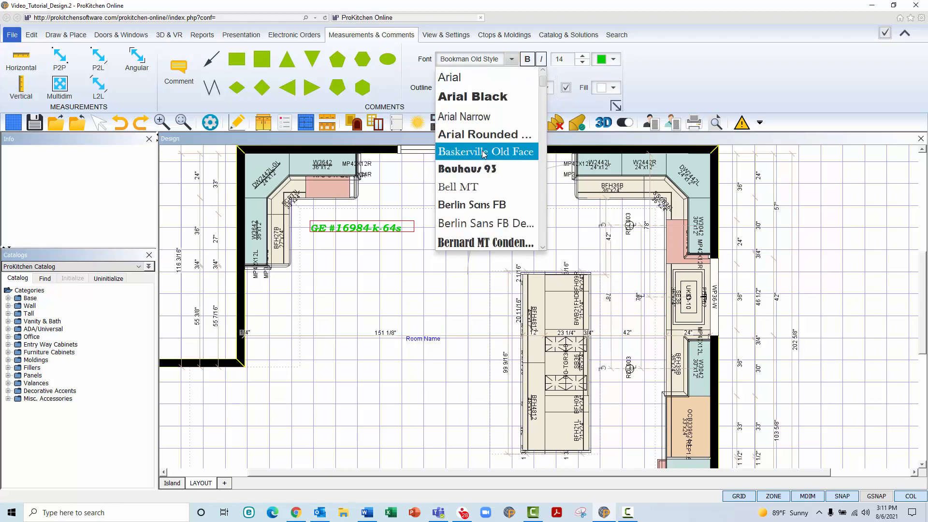
pyautogui.scroll(-2, 484, 154)
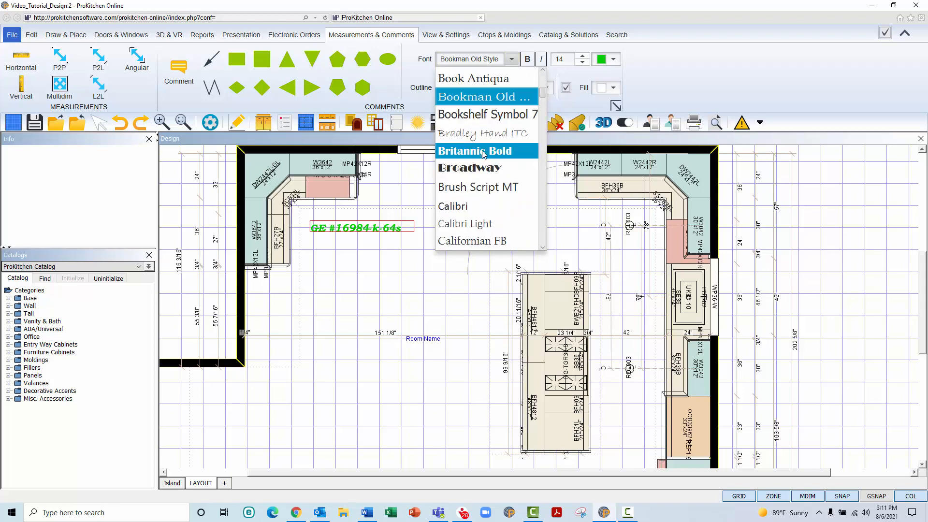
pyautogui.click(484, 167)
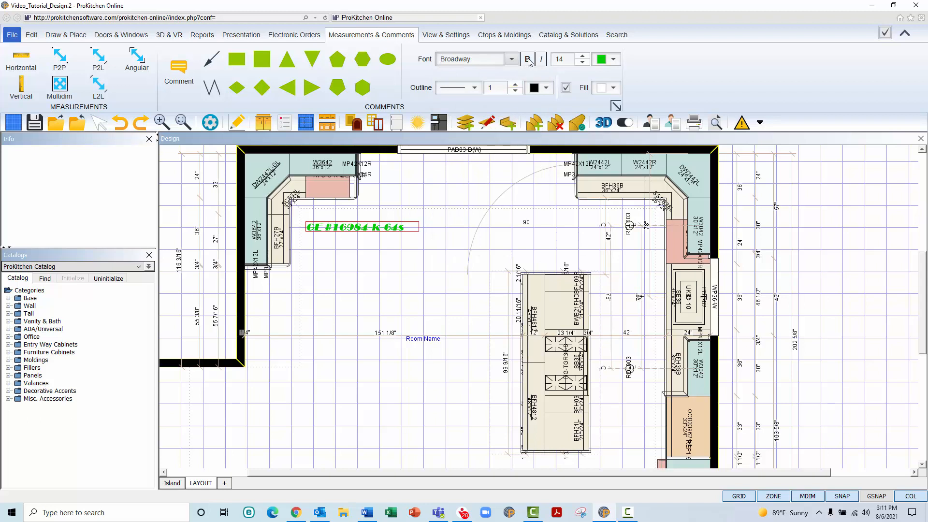
pyautogui.click(540, 61)
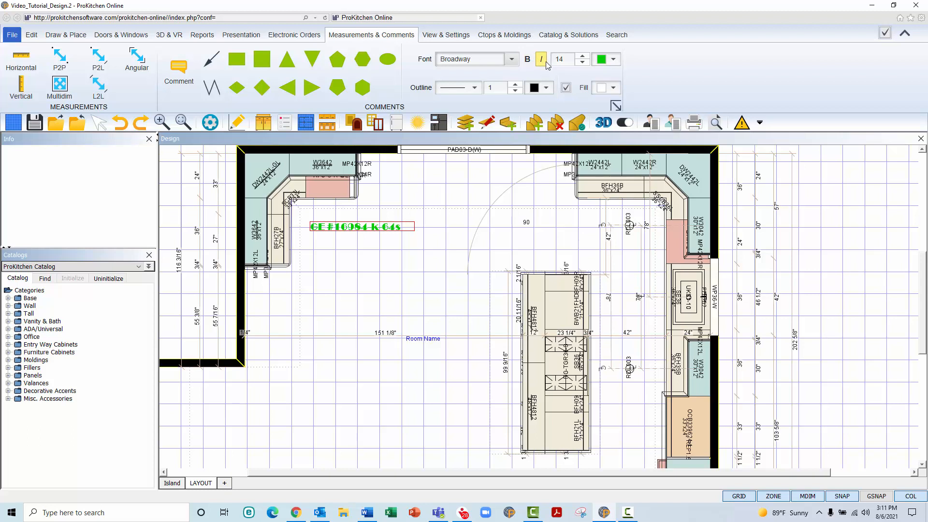
# Raise the GE comment's font size to 15, return it to 14, and recolor its text light pink.
pyautogui.click(583, 56)
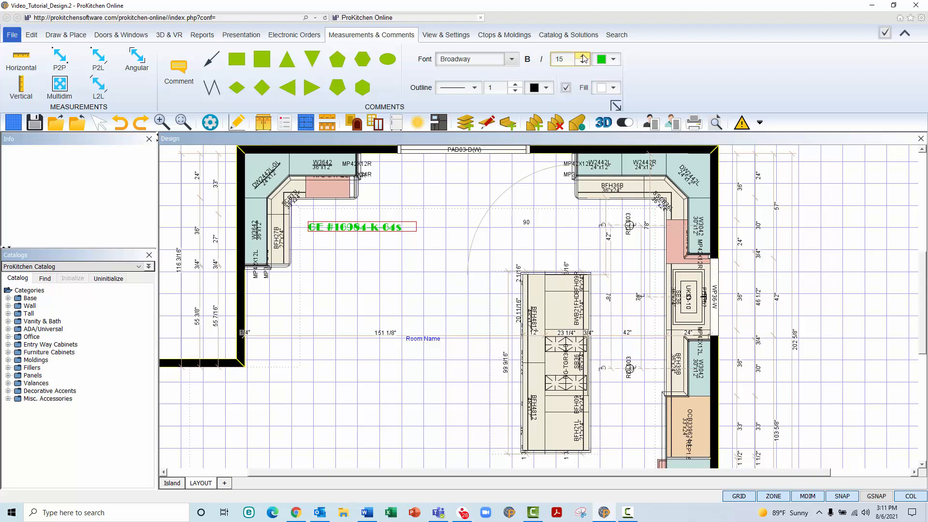
pyautogui.click(584, 65)
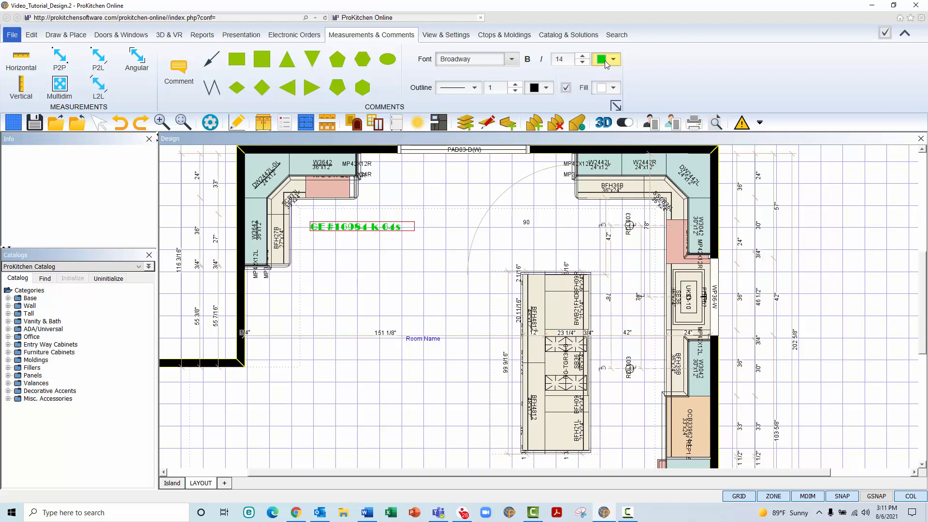
pyautogui.click(605, 60)
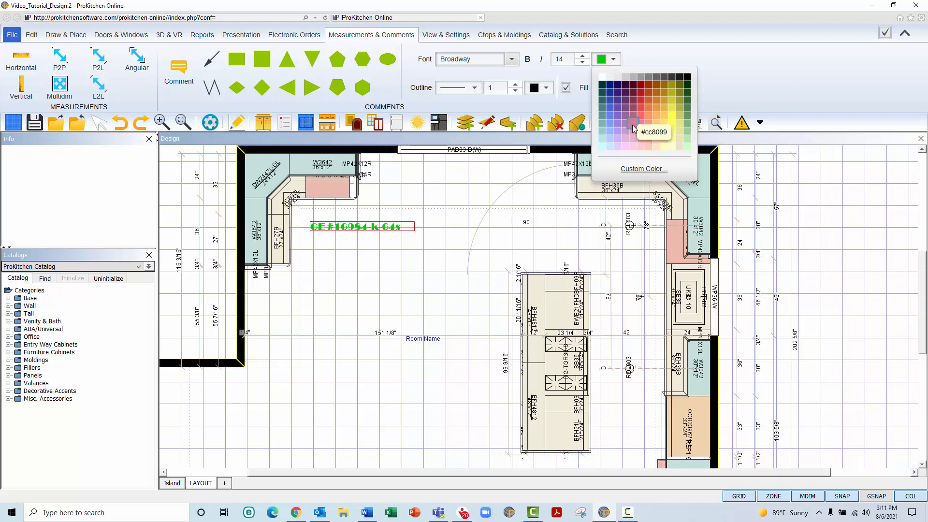
pyautogui.click(633, 140)
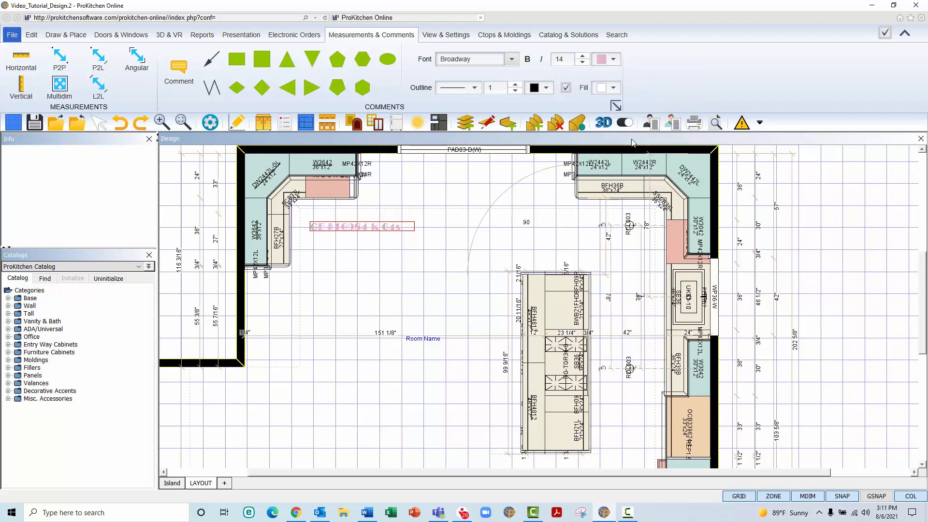
pyautogui.click(425, 238)
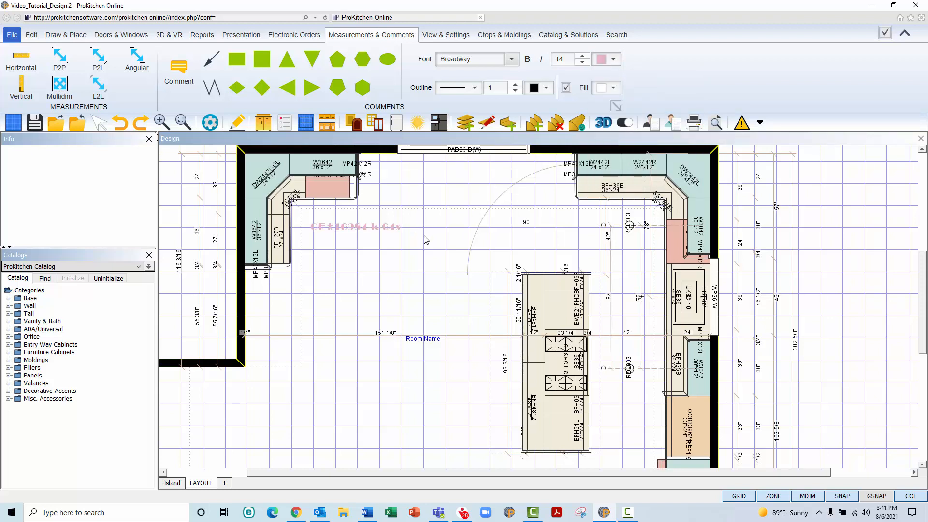
# Place a new comment reading "Scribe all edges" on the open floor below the GE comment, using the Baskerville Old Face font.
pyautogui.click(182, 70)
pyautogui.click(342, 288)
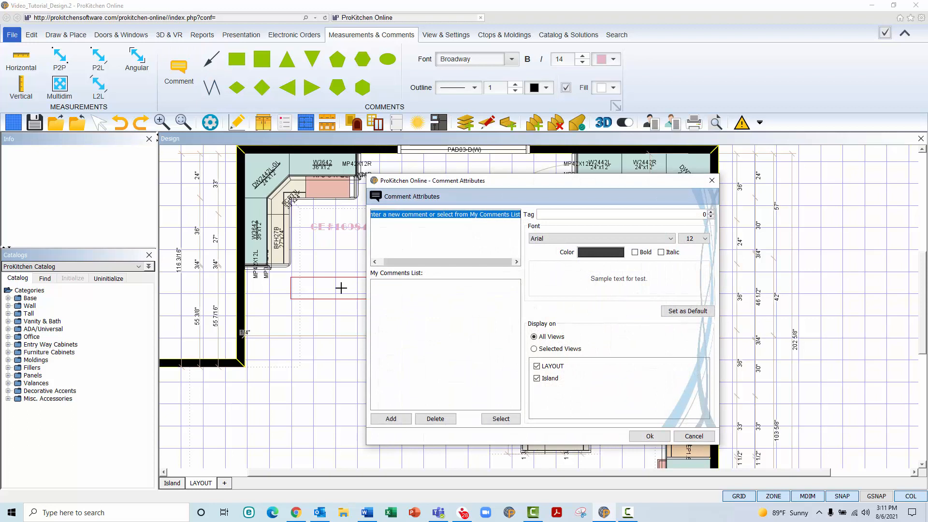
pyautogui.write('Scribe a')
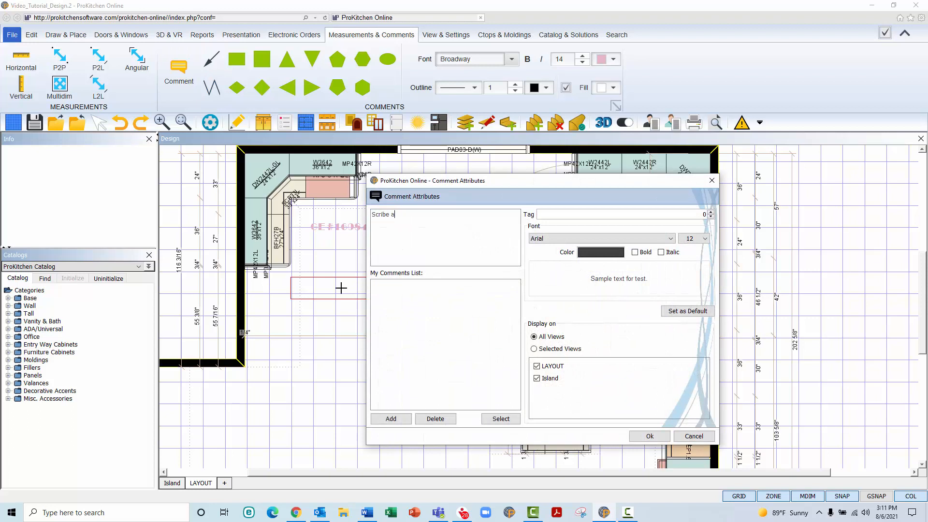
pyautogui.write('ll edges')
pyautogui.click(578, 240)
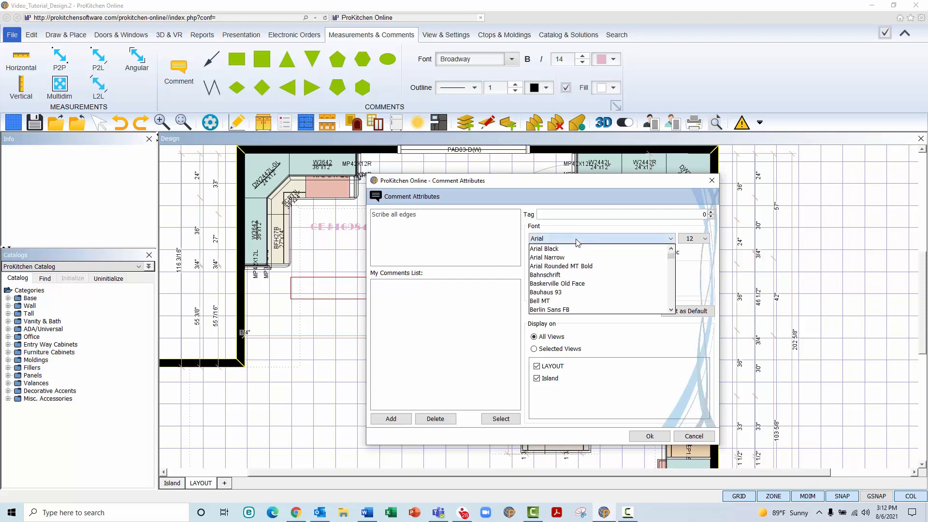
pyautogui.click(568, 284)
# Color the "Scribe all edges" comment crimson red, accept its attributes, and move it toward the island on the open floor.
pyautogui.click(601, 253)
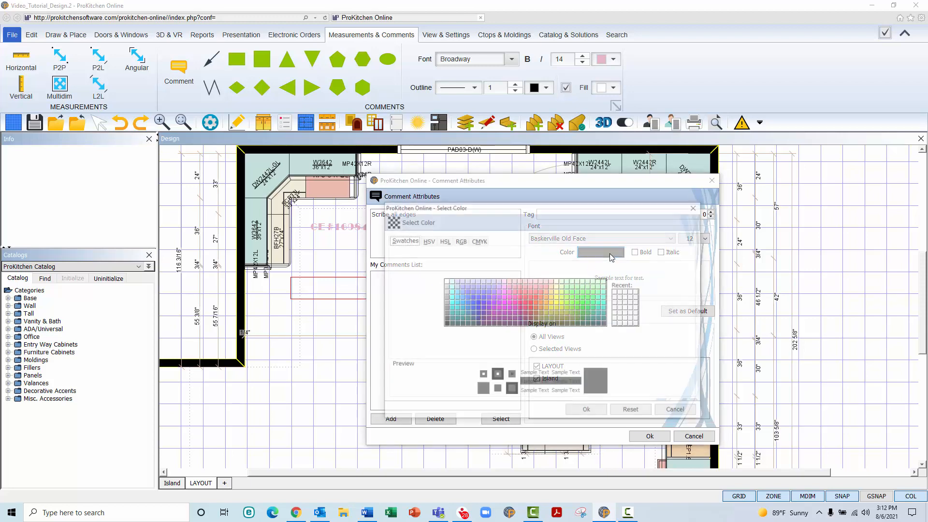
pyautogui.click(525, 308)
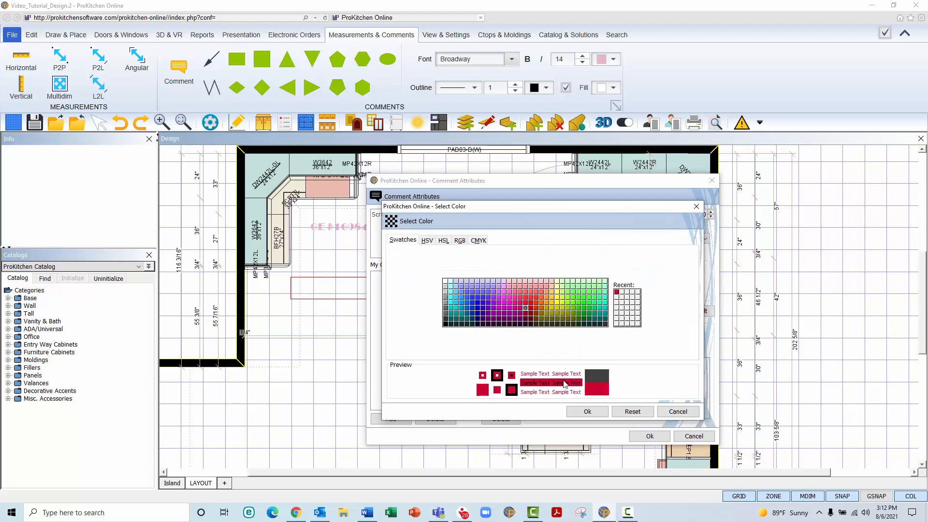
pyautogui.click(587, 412)
pyautogui.click(649, 436)
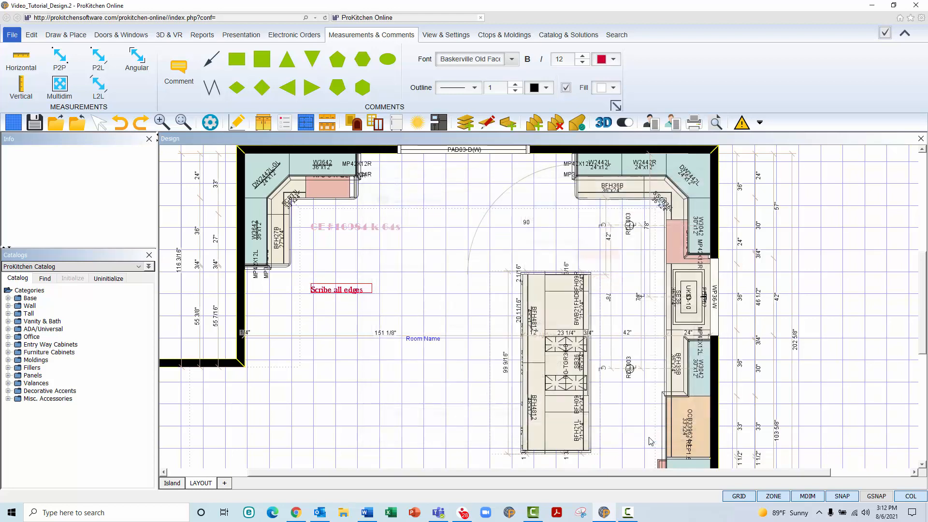
pyautogui.moveTo(341, 288); pyautogui.dragTo(399, 273)
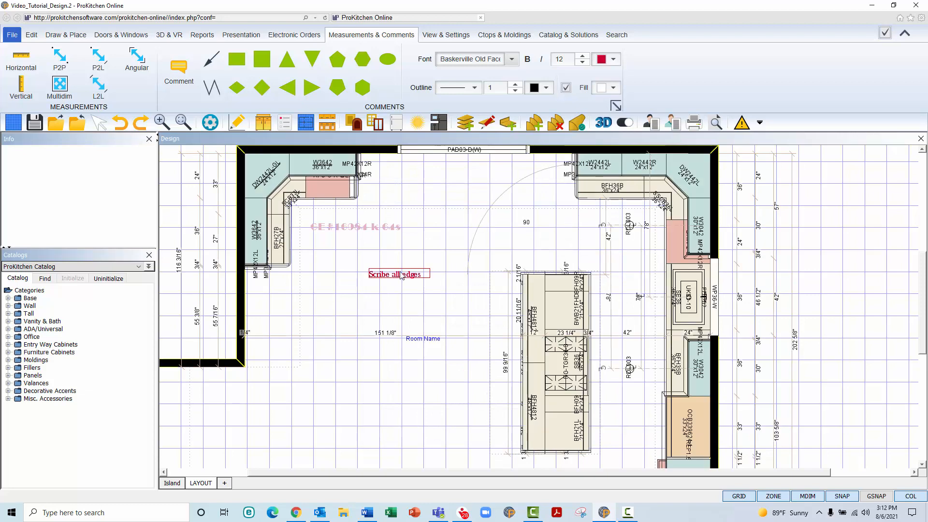
# Place a comment reading "finish bid paperwork and dynamic design showcase" below the room name and shift it fully inside the room.
pyautogui.click(187, 68)
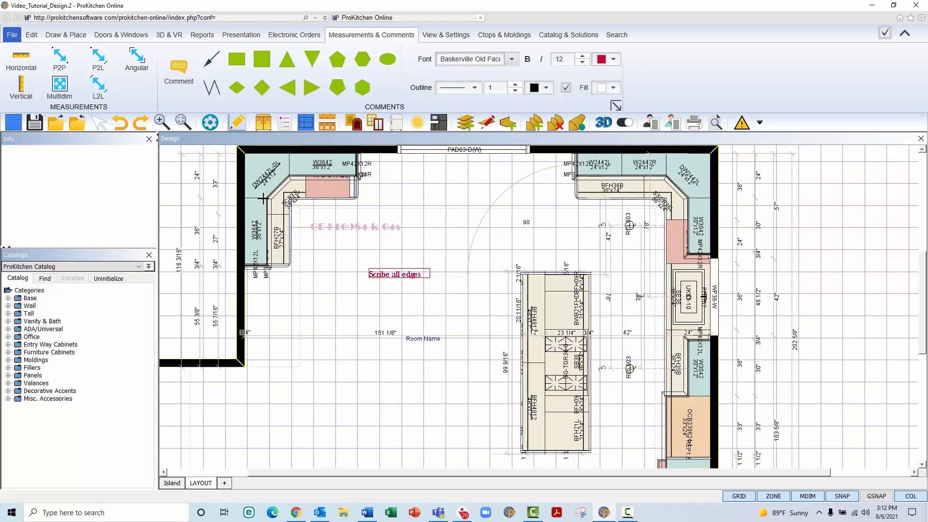
pyautogui.click(344, 357)
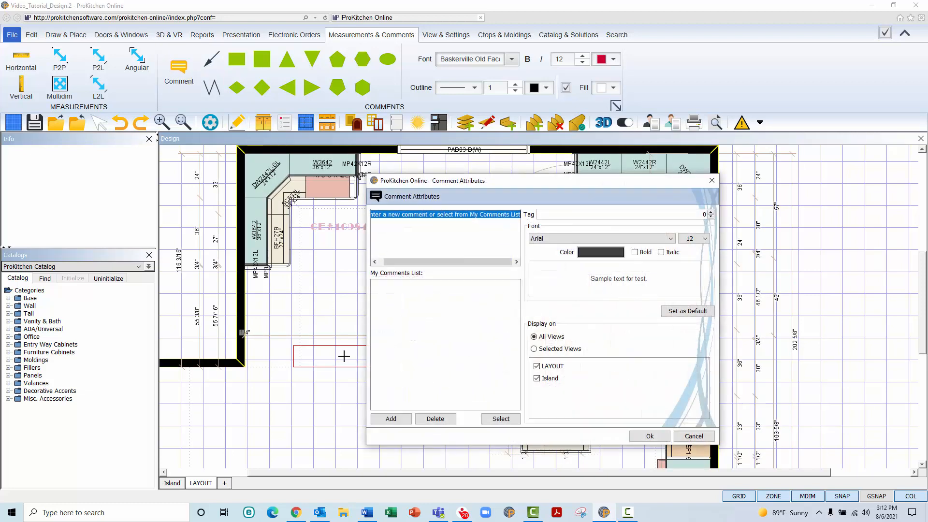
pyautogui.write('finish bid ')
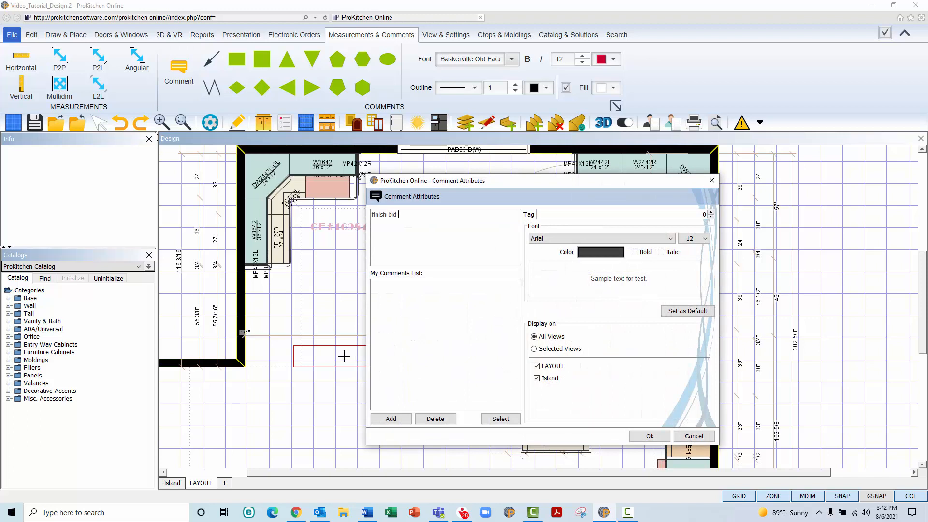
pyautogui.write('paperwork and dynamic design showcase')
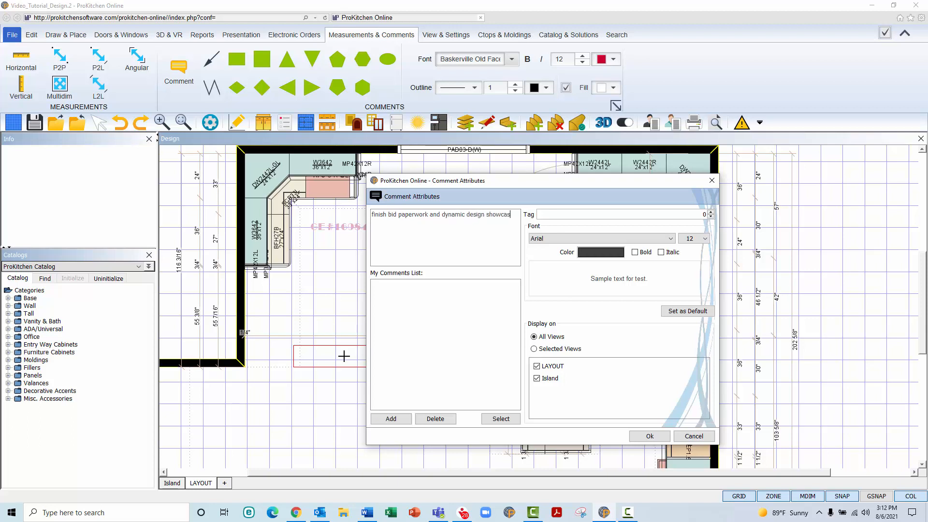
pyautogui.click(650, 435)
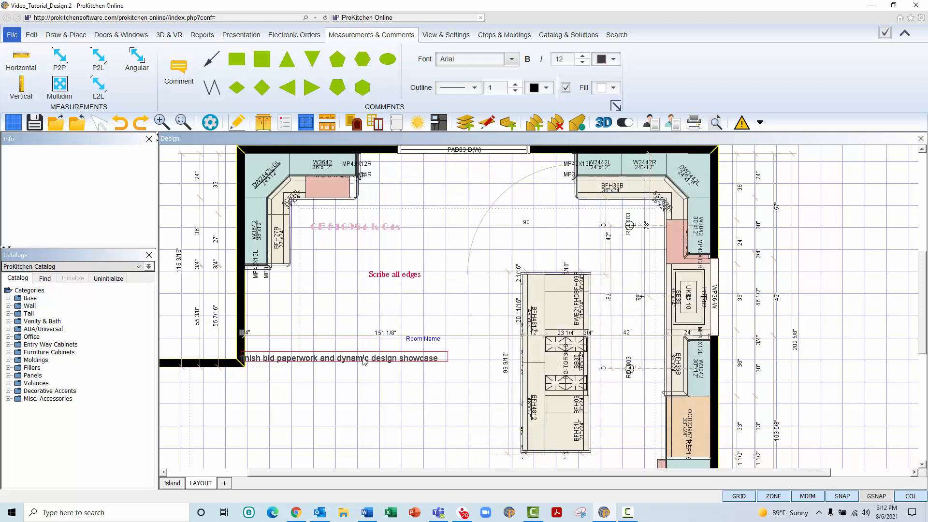
pyautogui.moveTo(366, 360); pyautogui.dragTo(394, 372)
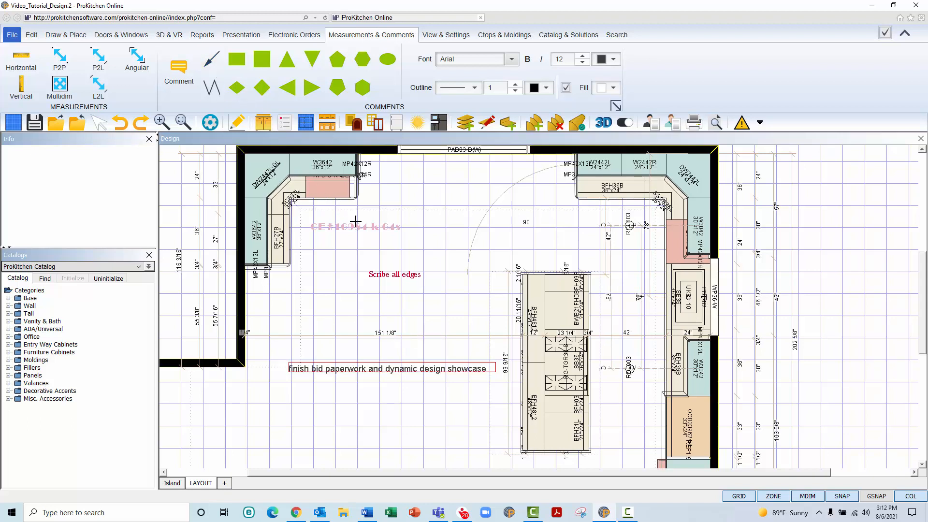
# Draw a leader line from the GE comment to the red appliance beside the corner cabinet.
pyautogui.click(355, 221)
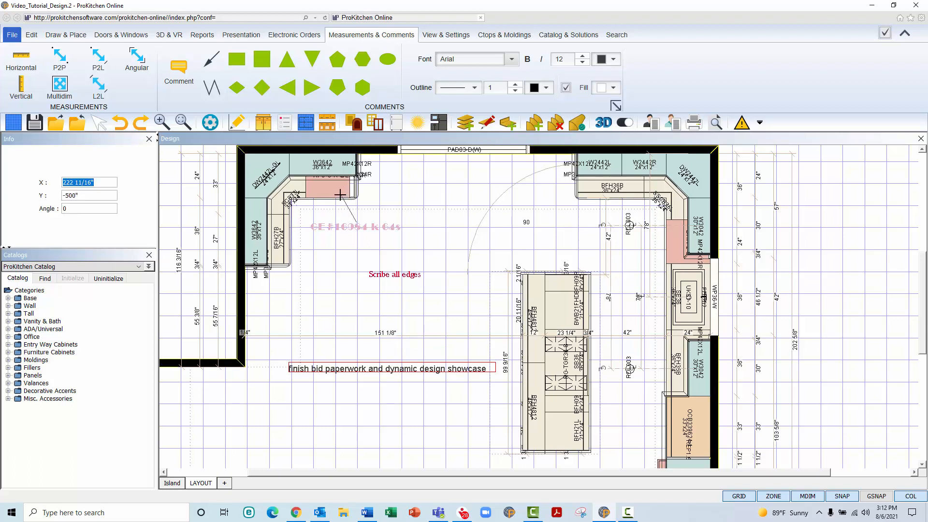
pyautogui.click(340, 195)
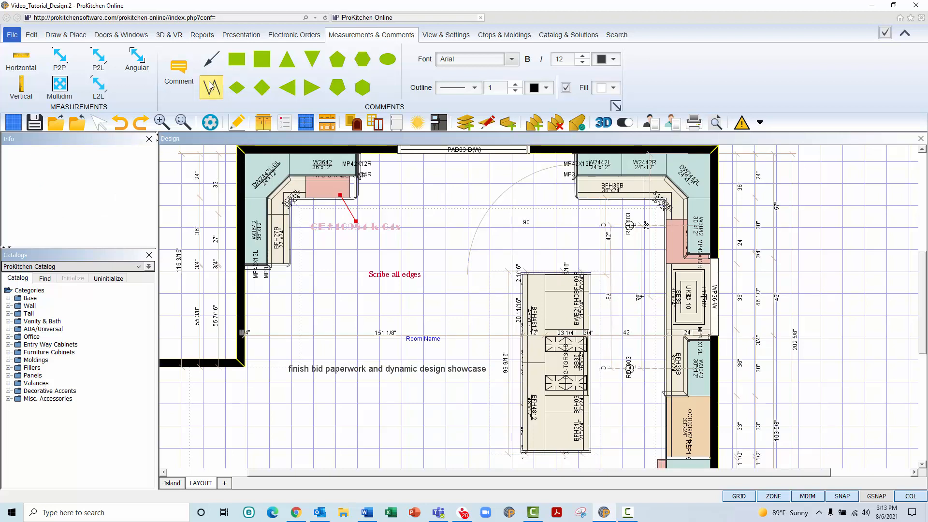
# Draw a polyline linking the "Scribe all edges" comment to the BFH27B end, the appliance run's end and the BFH36B end, finishing at the island's corner.
pyautogui.click(292, 265)
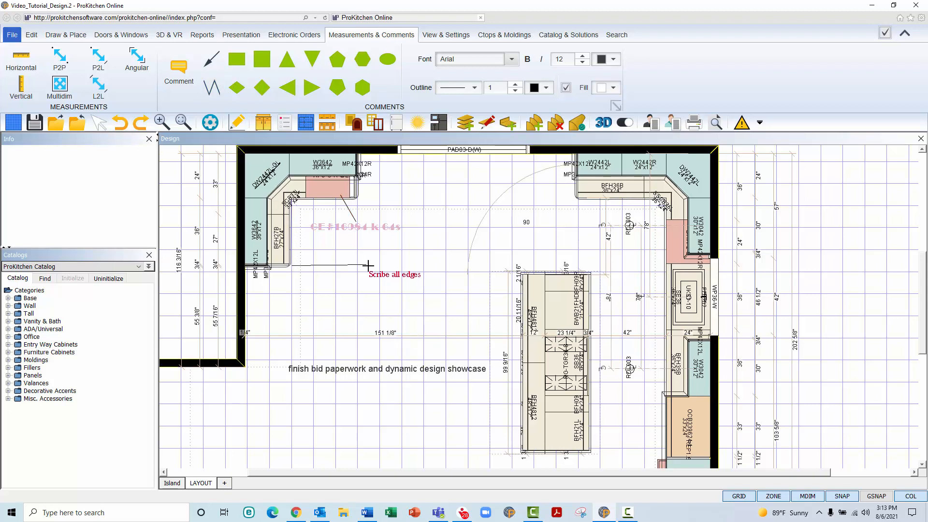
pyautogui.click(368, 272)
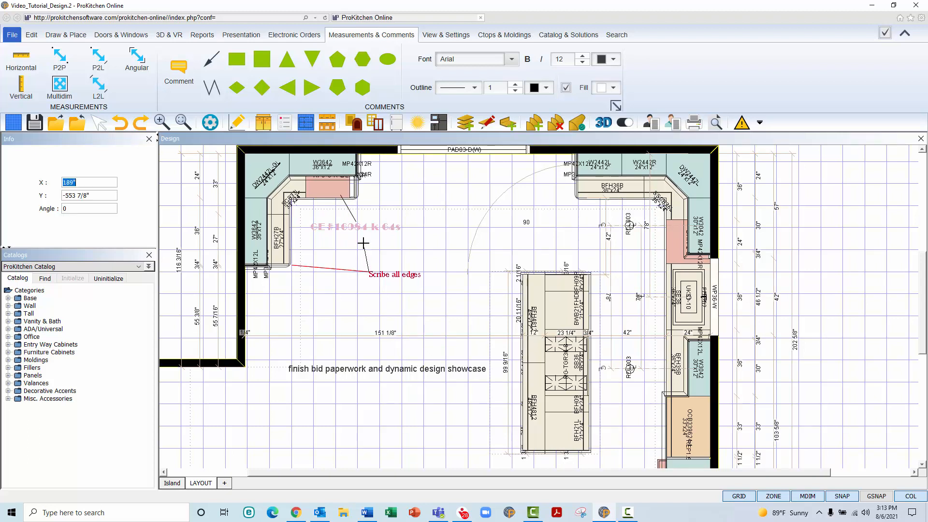
pyautogui.click(357, 198)
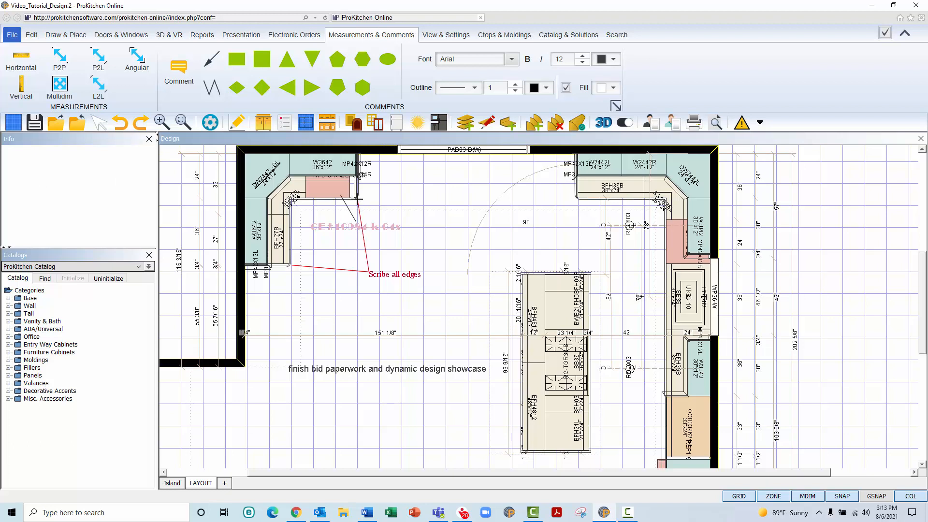
pyautogui.click(393, 271)
pyautogui.click(575, 198)
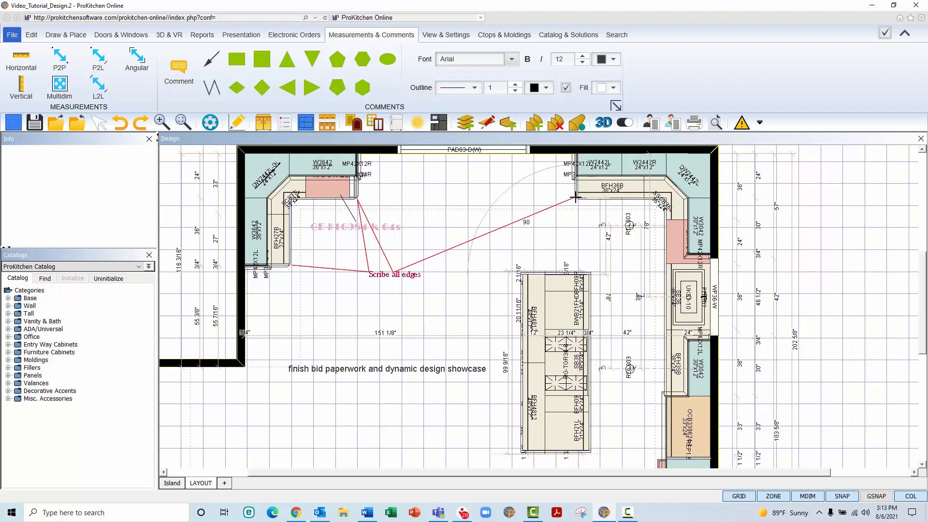
pyautogui.doubleClick(525, 265)
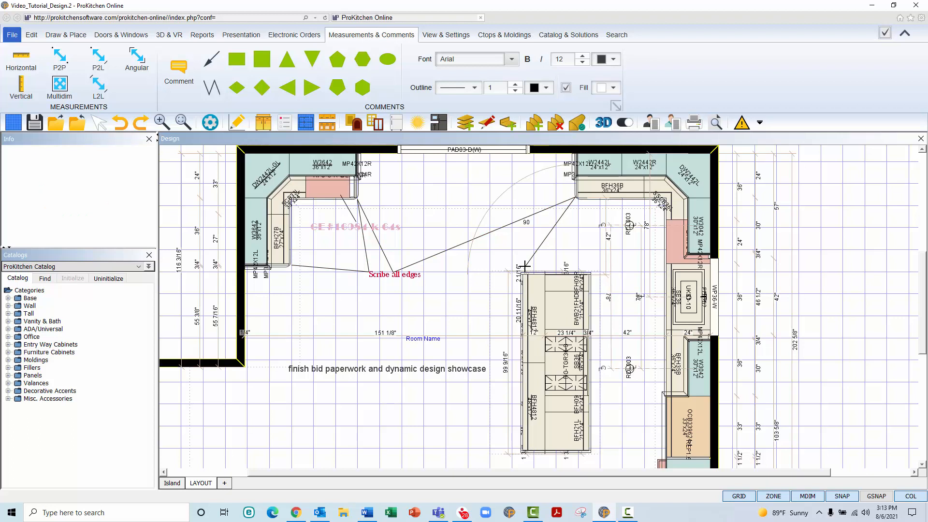
# Delete the "finish bid paperwork" comment, then delete the GE comment's leader line and undo that deletion.
pyautogui.click(360, 370)
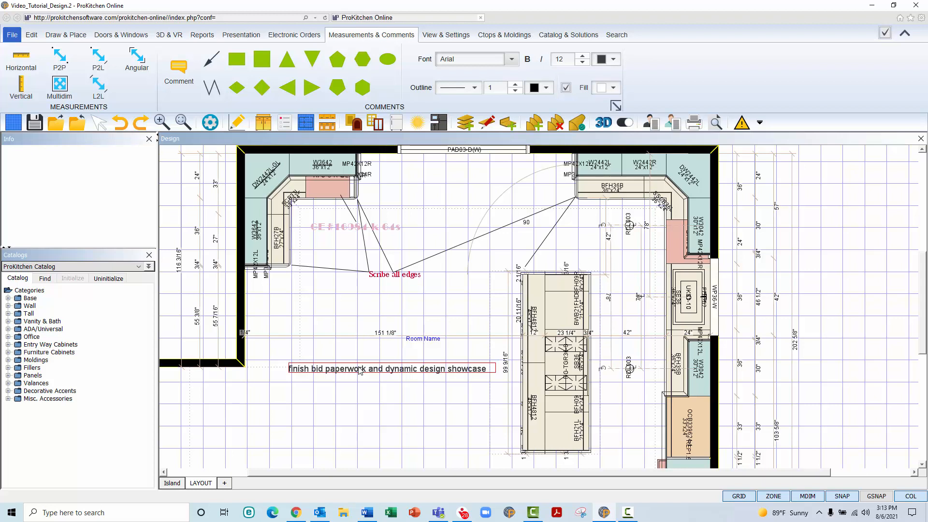
pyautogui.press('Delete')
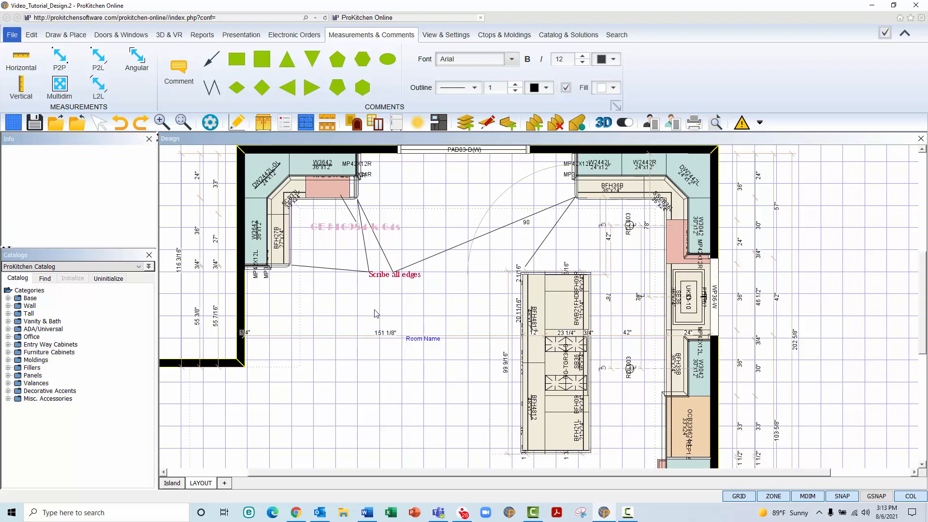
pyautogui.click(350, 213)
pyautogui.press('Delete')
pyautogui.hotkey('ctrl', 'z')
# Rotate the "Scribe all edges" comment to a 45-degree angle.
pyautogui.rightClick(390, 280)
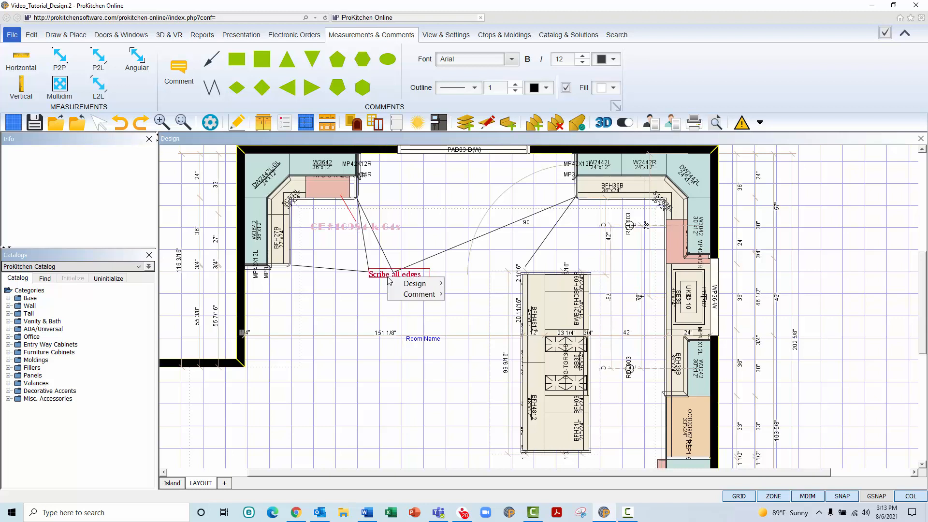
pyautogui.moveTo(425, 294)
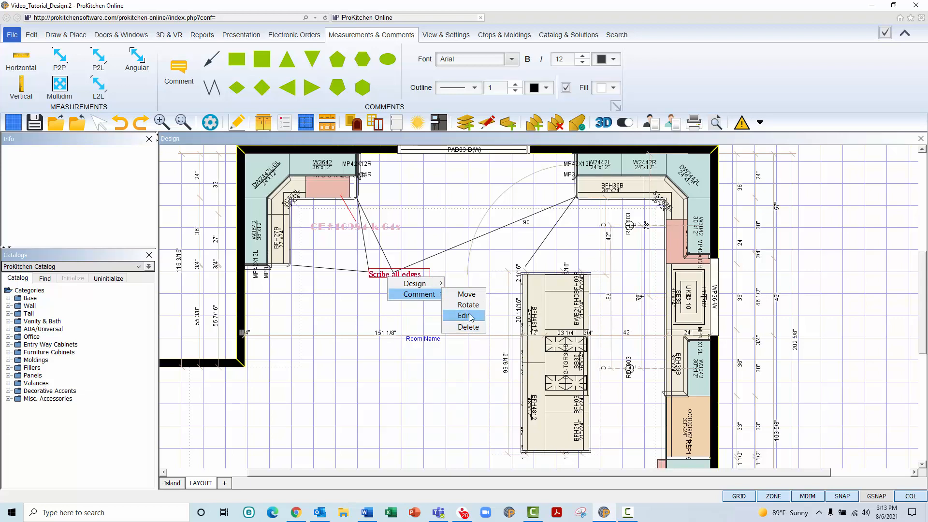
pyautogui.click(470, 307)
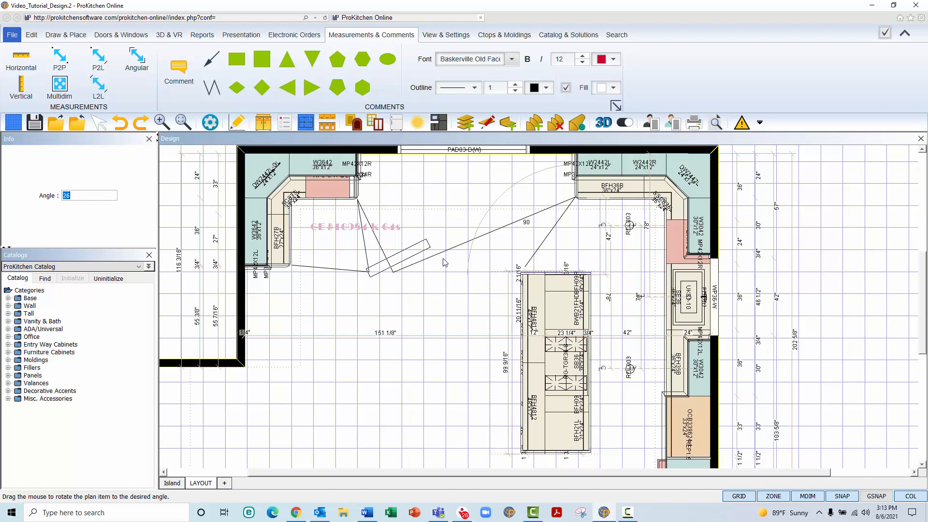
pyautogui.write('45')
pyautogui.press('Return')
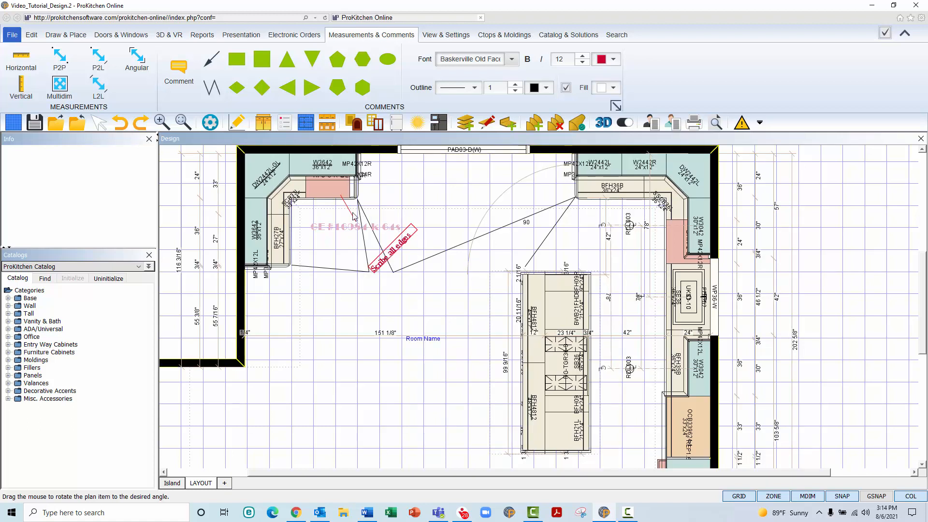
pyautogui.rightClick(353, 214)
pyautogui.moveTo(377, 231)
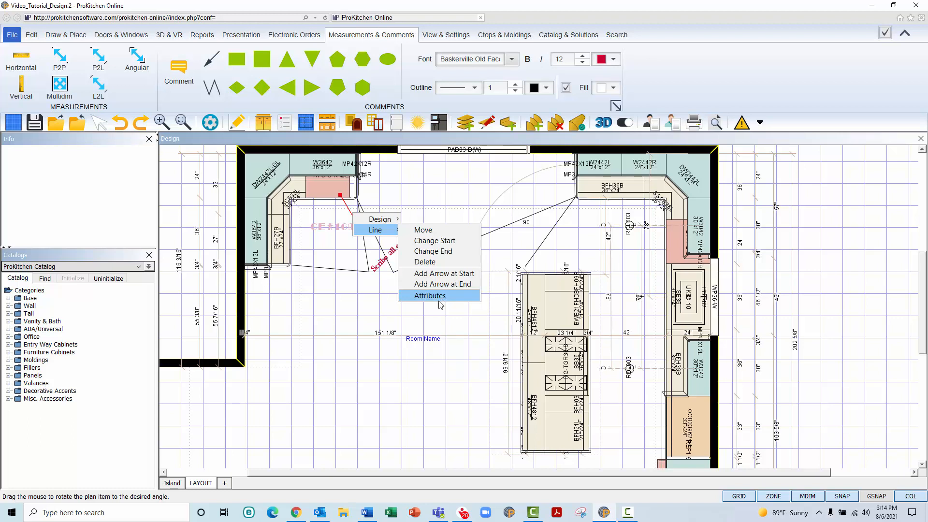
pyautogui.click(403, 311)
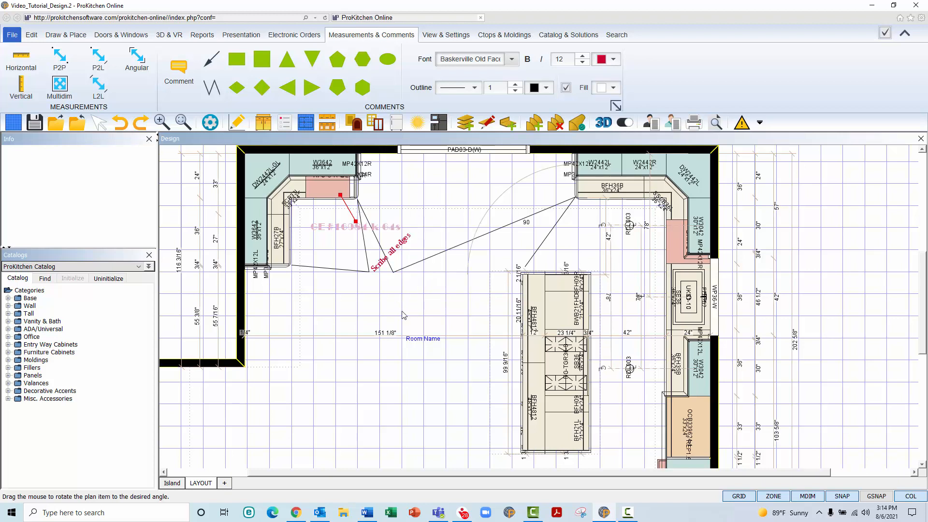
# Change the colour of the "Scribe all edges" polyline to bright red in its schematic line attributes.
pyautogui.rightClick(399, 273)
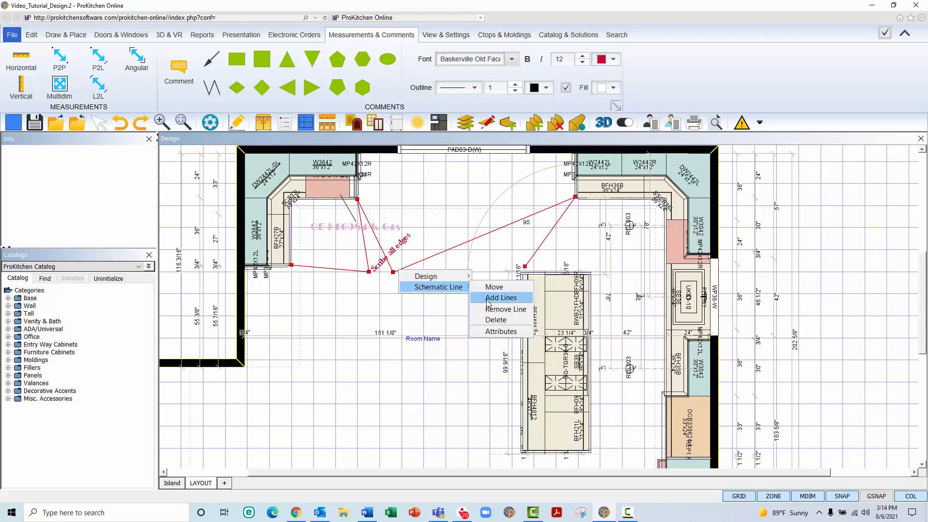
pyautogui.click(490, 332)
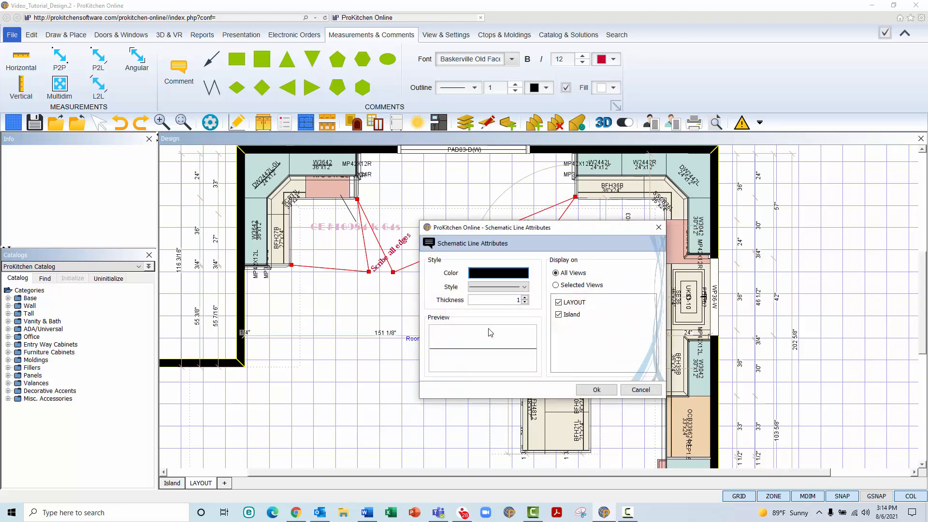
pyautogui.click(513, 274)
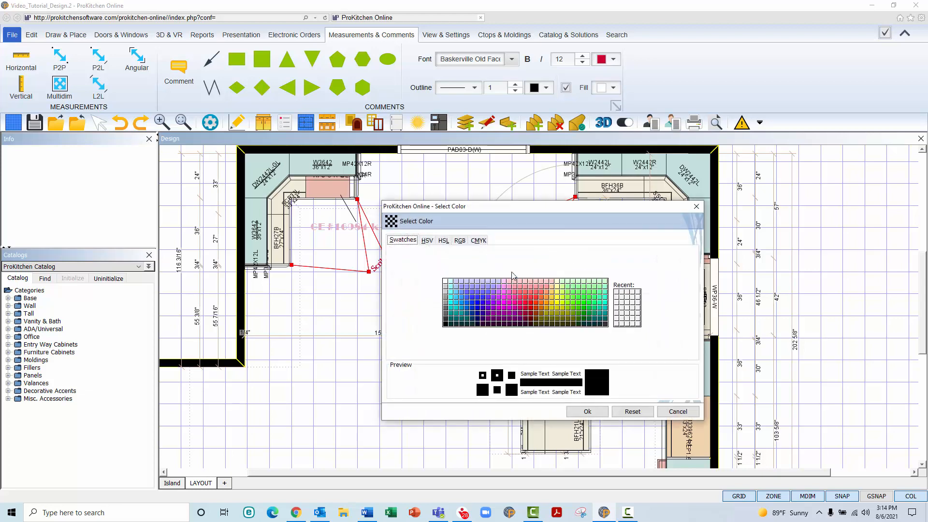
pyautogui.click(536, 297)
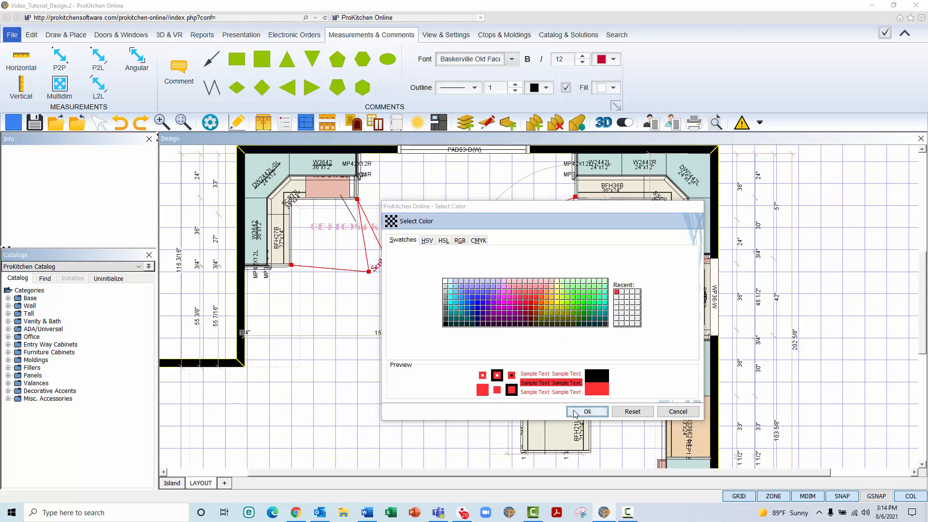
pyautogui.click(587, 412)
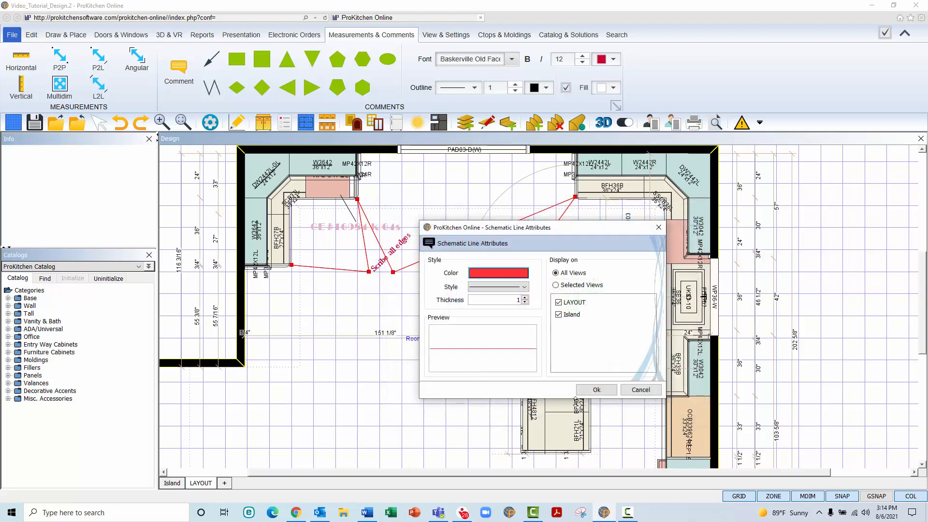
# Give the "Scribe all edges" polyline a dashed style and a thickness of 3.
pyautogui.click(514, 291)
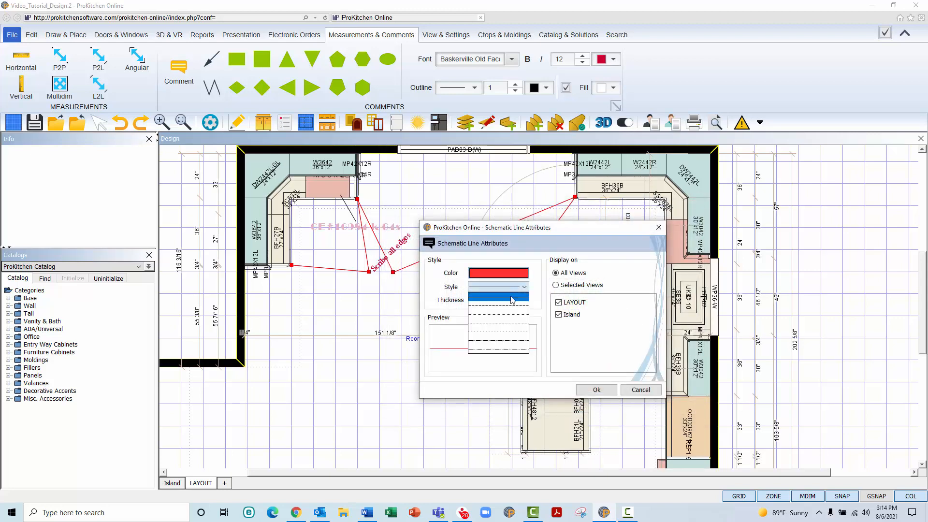
pyautogui.click(510, 315)
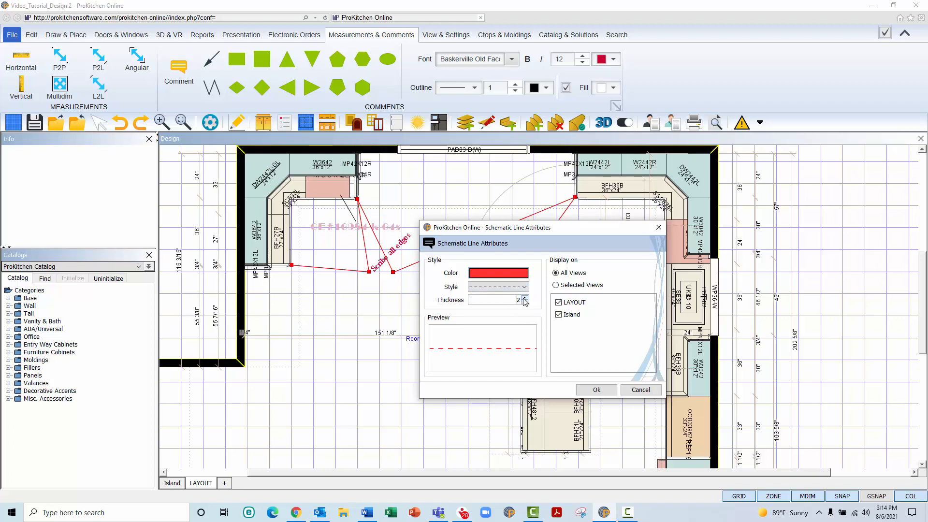
pyautogui.click(525, 298)
pyautogui.click(524, 302)
# Restrict the polyline's display to selected views, leaving out Island, and apply the attributes.
pyautogui.click(556, 285)
pyautogui.click(559, 314)
pyautogui.click(597, 390)
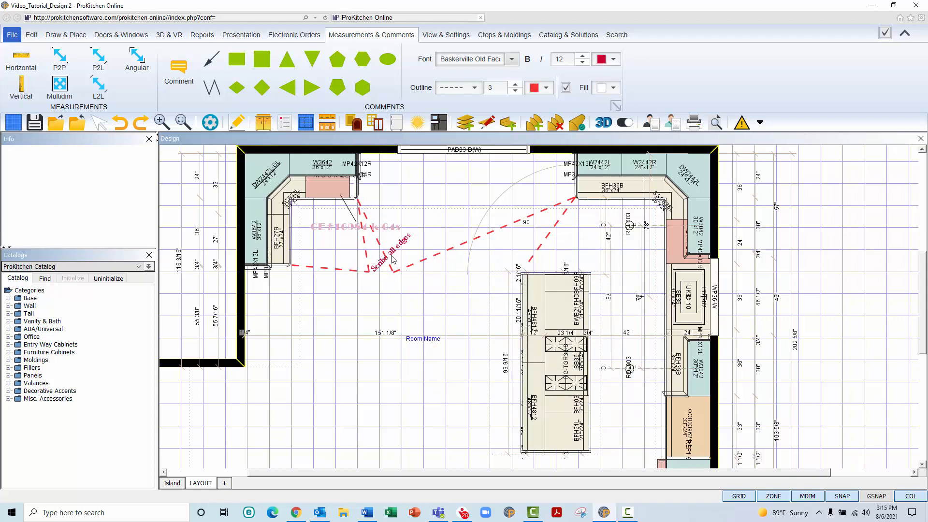
# Format the GE comment's leader line with a dotted outline, thickness 6 and a medium blue colour.
pyautogui.click(355, 220)
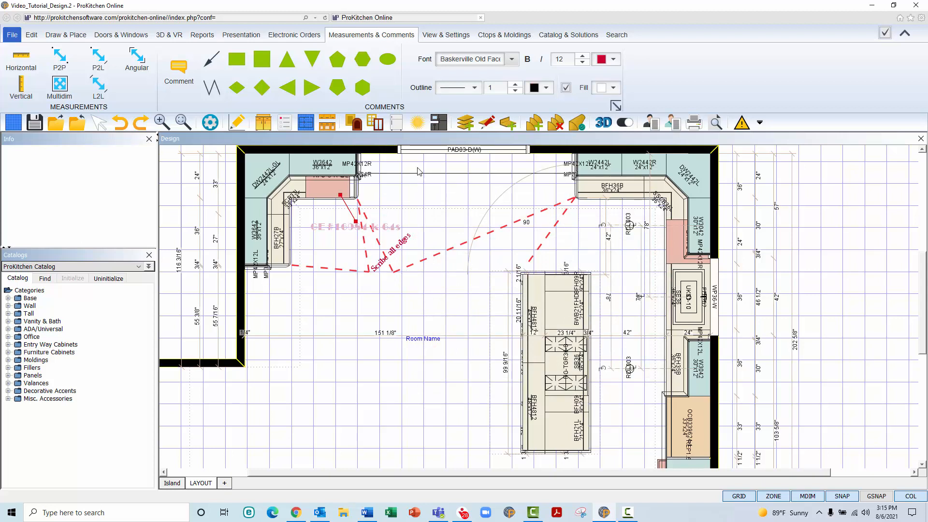
pyautogui.click(473, 91)
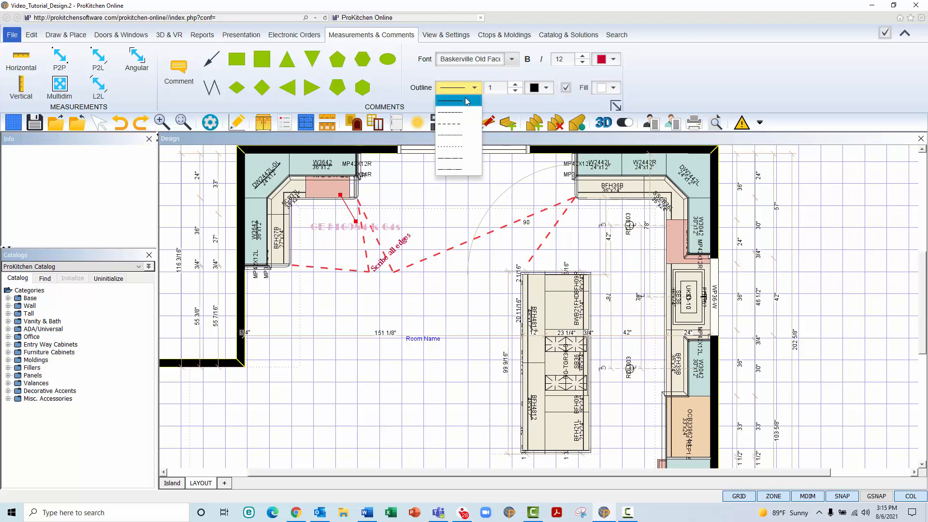
pyautogui.click(465, 150)
pyautogui.click(512, 85)
pyautogui.click(511, 86)
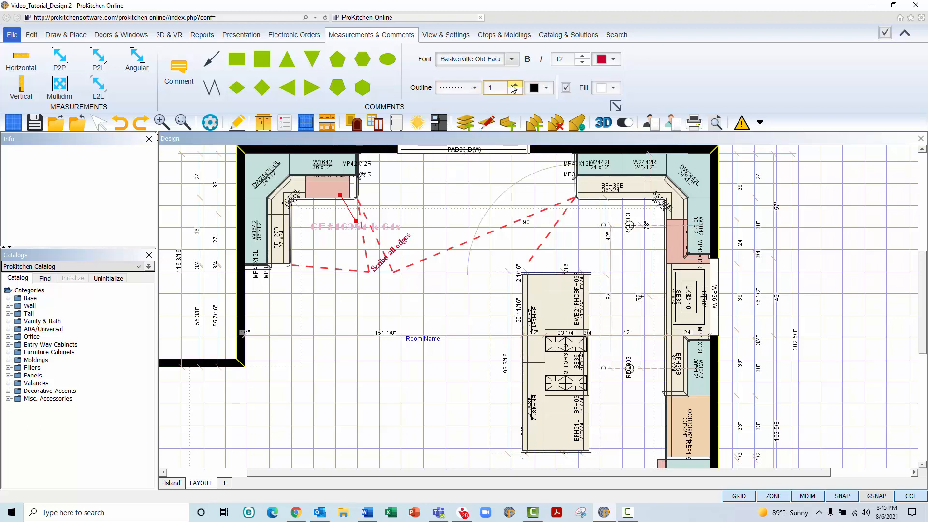
pyautogui.click(512, 85)
pyautogui.click(546, 88)
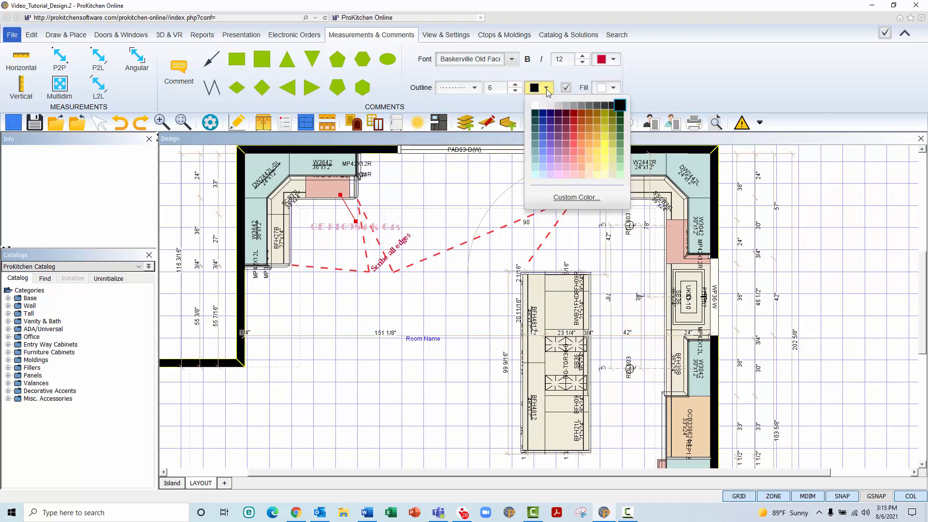
pyautogui.click(547, 144)
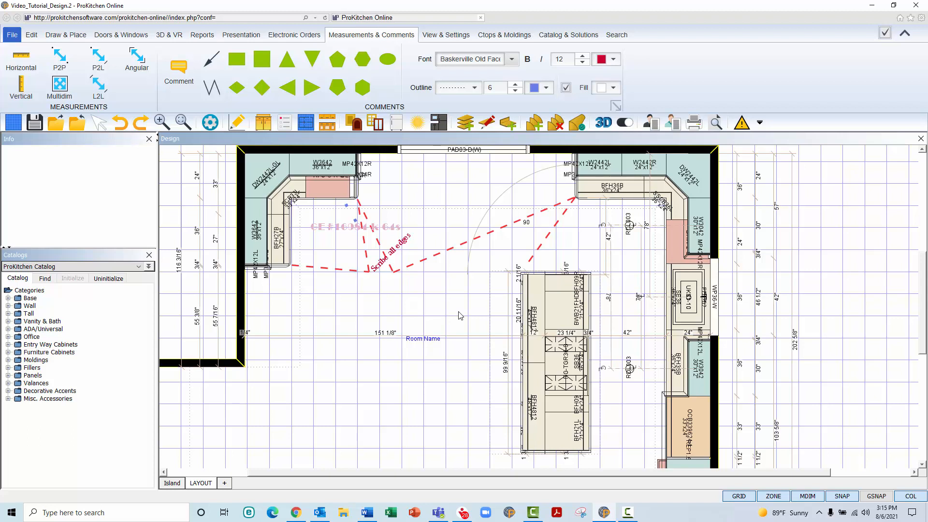
# Draw a square comment shape with a radius of about 48 inches in the open floor area below the "Scribe all edges" comment.
pyautogui.click(262, 59)
pyautogui.click(341, 381)
pyautogui.moveTo(334, 373); pyautogui.dragTo(280, 318)
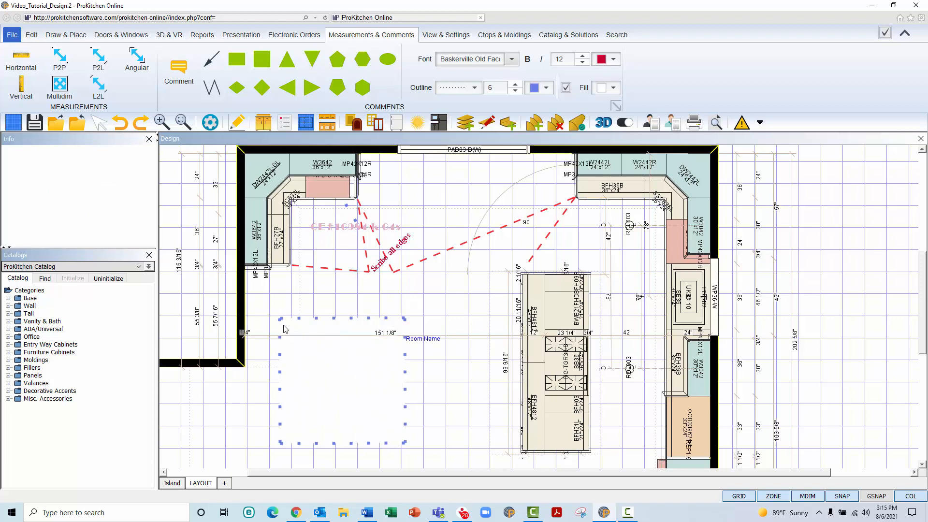
# Open the square's attributes and enter the text "type comment here".
pyautogui.rightClick(350, 406)
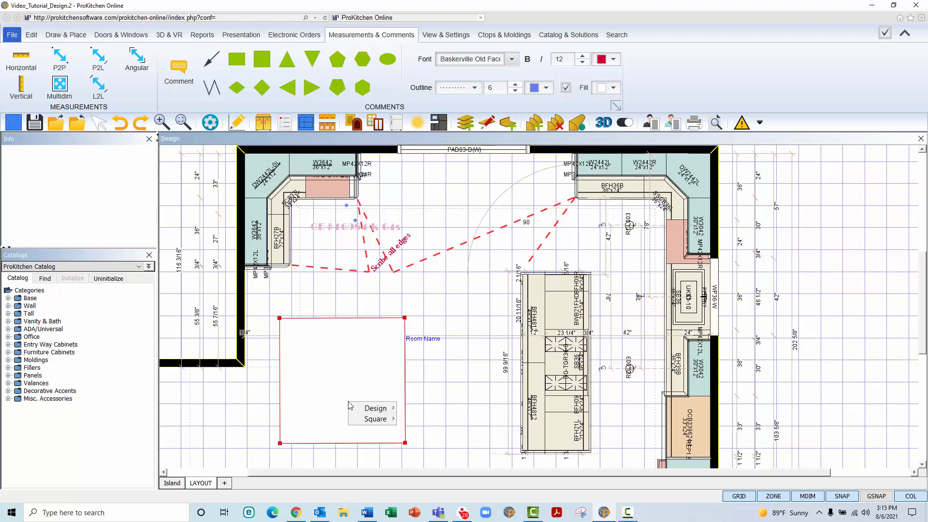
pyautogui.moveTo(387, 419)
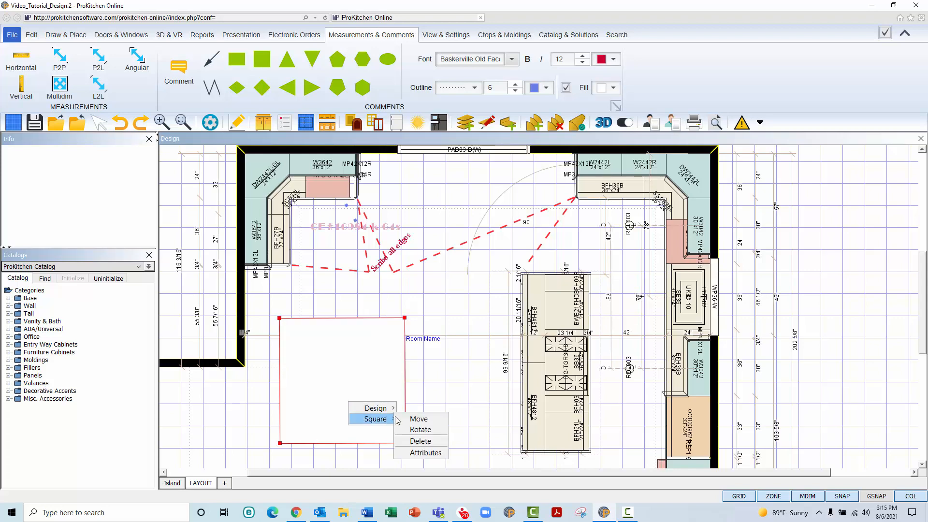
pyautogui.click(417, 454)
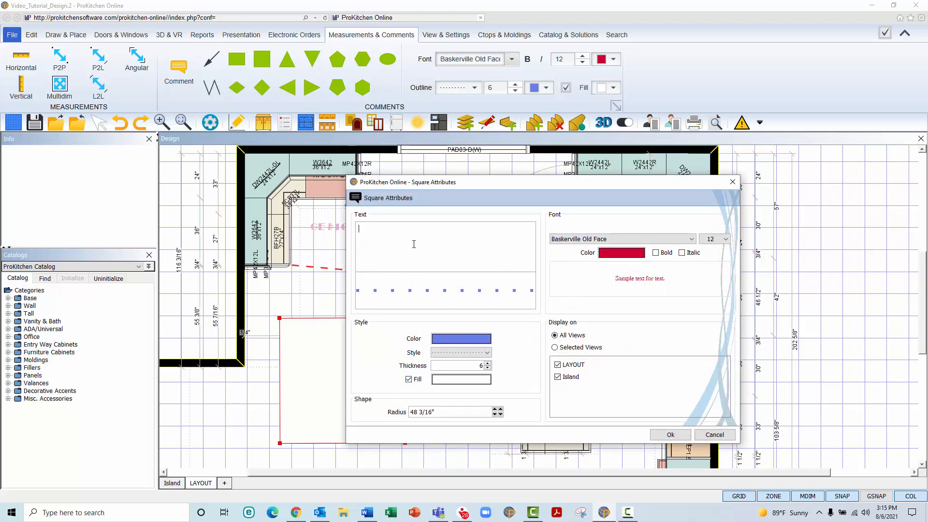
pyautogui.write('type comment here')
# Set the square's outline colour to dark navy.
pyautogui.click(467, 340)
pyautogui.click(477, 325)
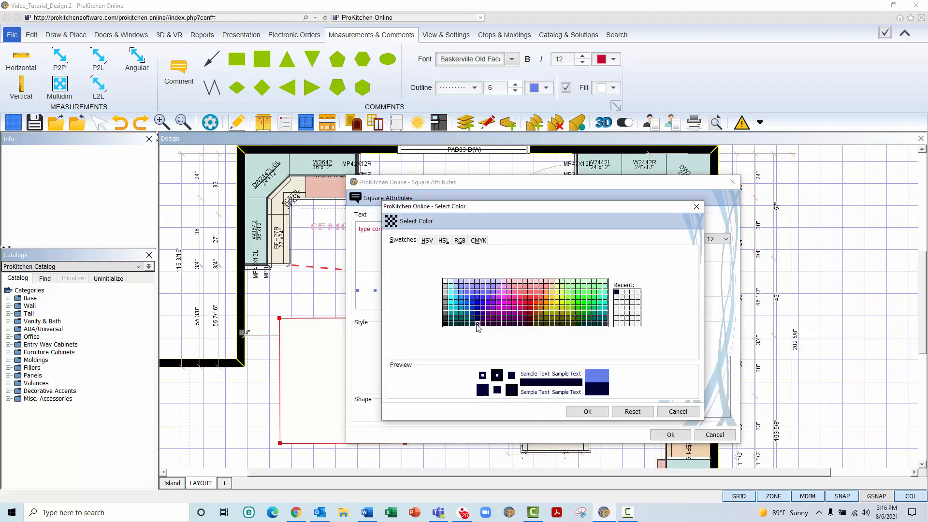
pyautogui.click(588, 413)
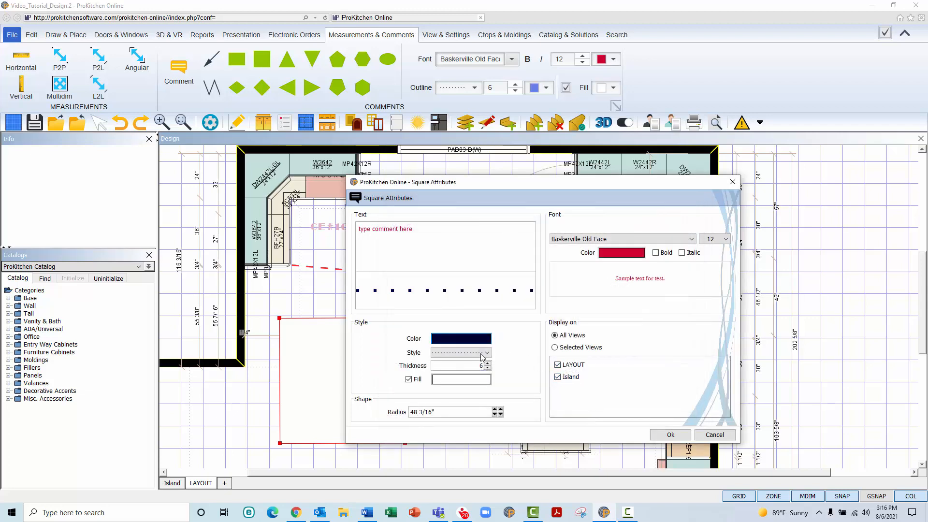
# Make the square's outline a solid line with a thickness of 1.
pyautogui.click(484, 356)
pyautogui.click(481, 364)
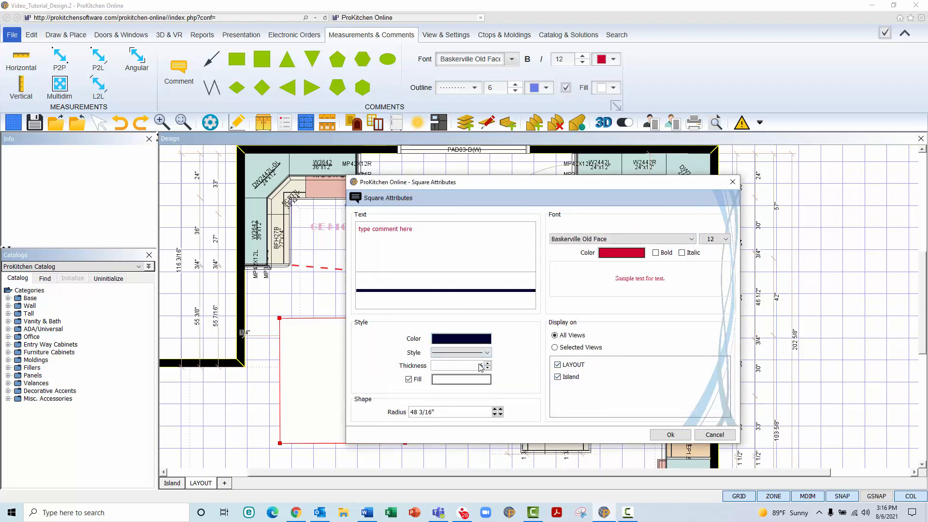
pyautogui.click(487, 368)
pyautogui.click(488, 364)
pyautogui.click(489, 369)
pyautogui.click(489, 369)
pyautogui.click(488, 369)
pyautogui.click(488, 369)
pyautogui.click(488, 369)
pyautogui.click(488, 369)
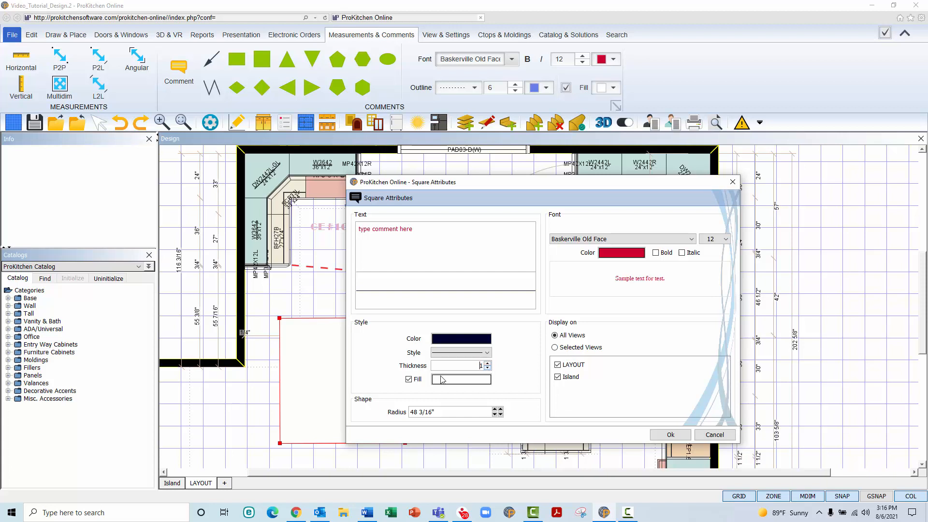
# Fill the square with a light lavender colour.
pyautogui.click(410, 381)
pyautogui.click(447, 382)
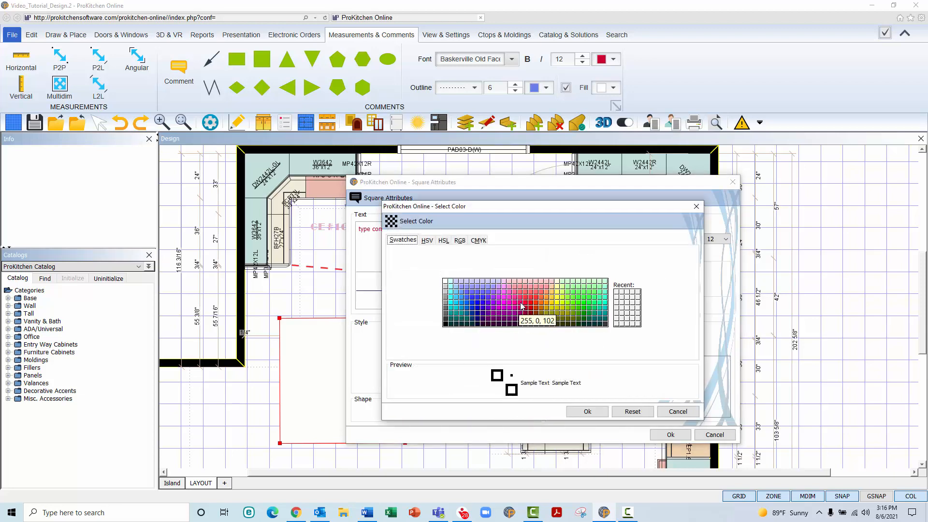
pyautogui.click(489, 282)
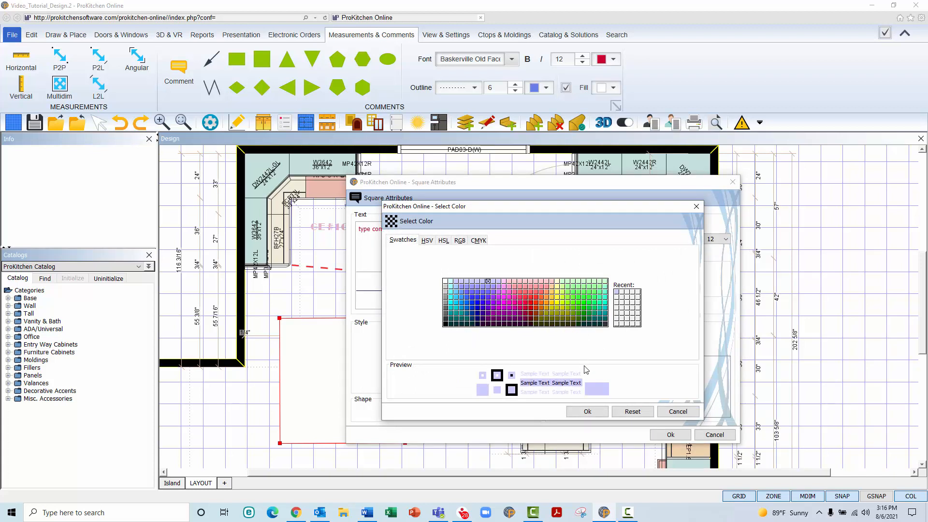
pyautogui.click(597, 414)
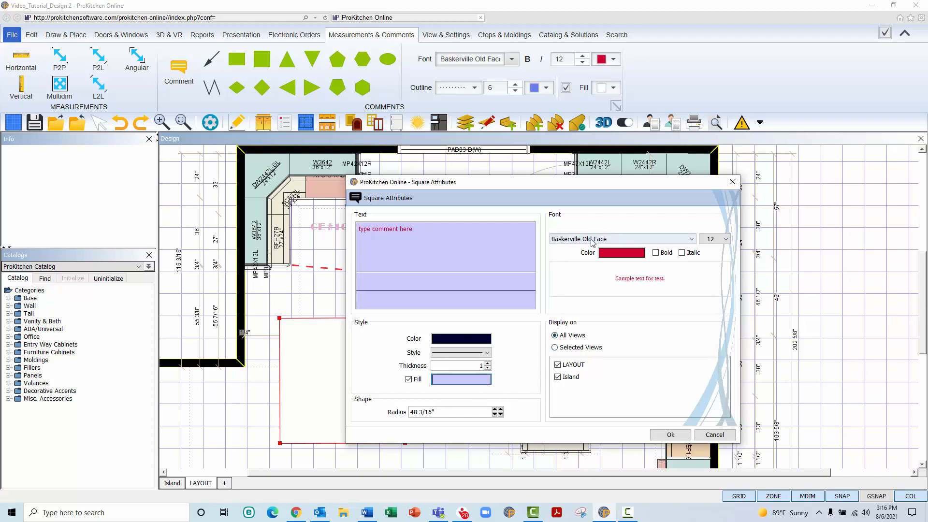
# Set the square's text font to Arial at size 12.
pyautogui.click(593, 240)
pyautogui.scroll(3, 590, 271)
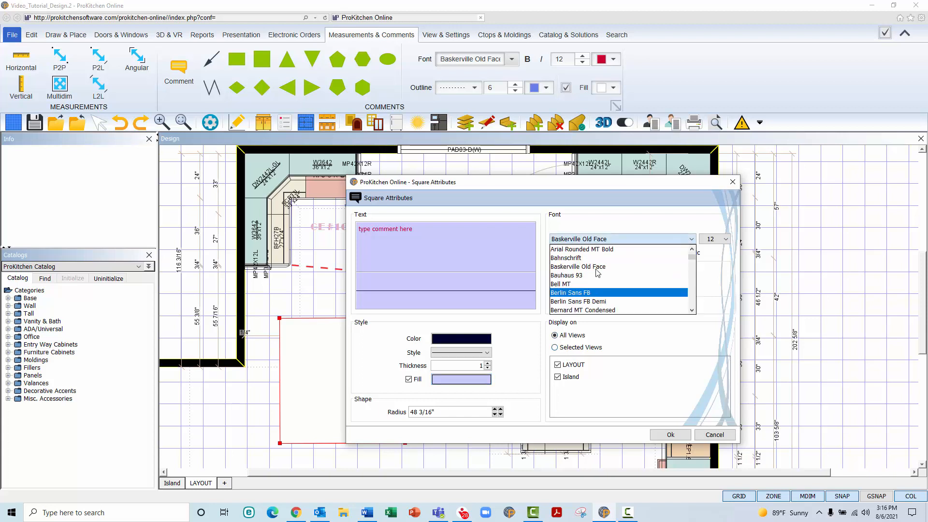
pyautogui.click(569, 276)
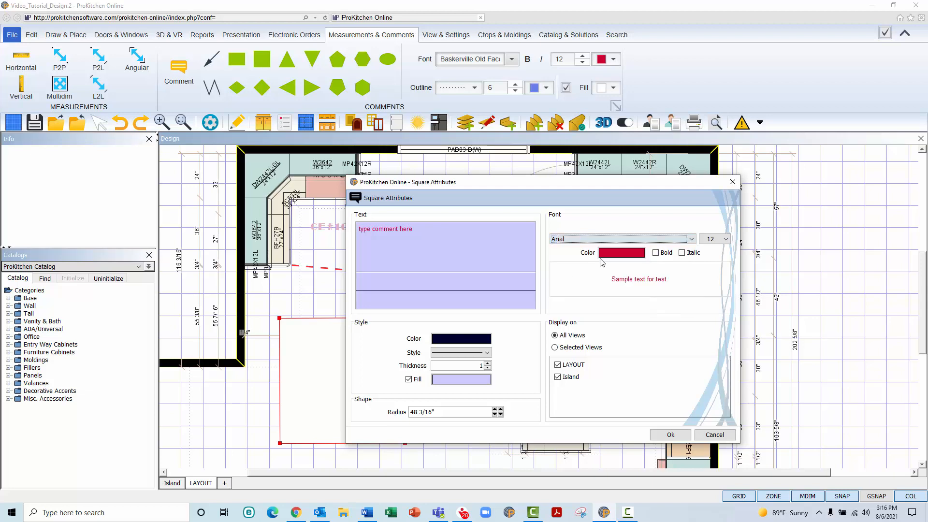
pyautogui.click(715, 240)
pyautogui.click(710, 250)
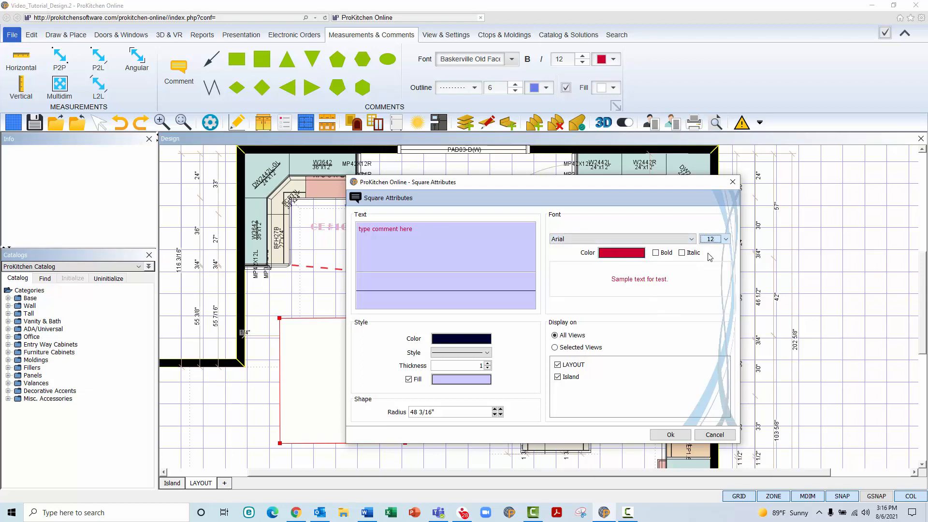
# Set the square's text colour to blue, limit its display to selected views, and apply the attributes.
pyautogui.click(622, 253)
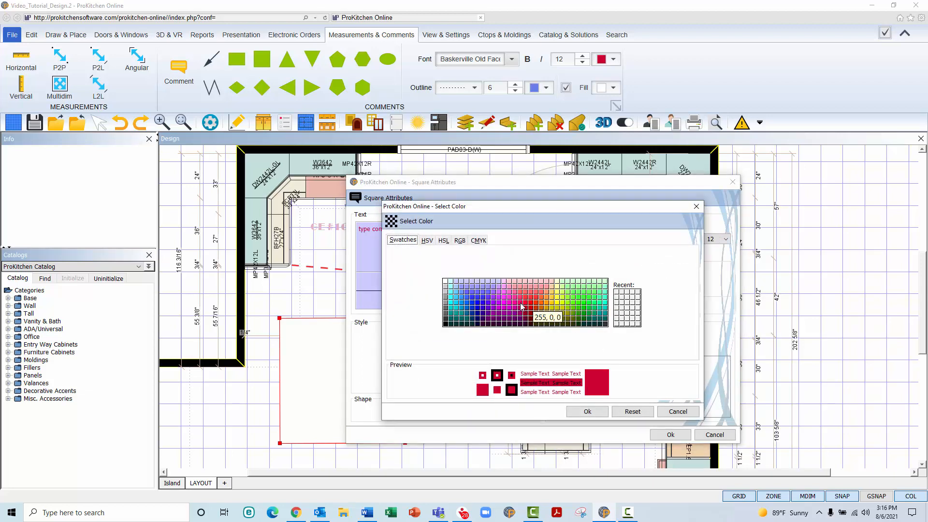
pyautogui.click(483, 297)
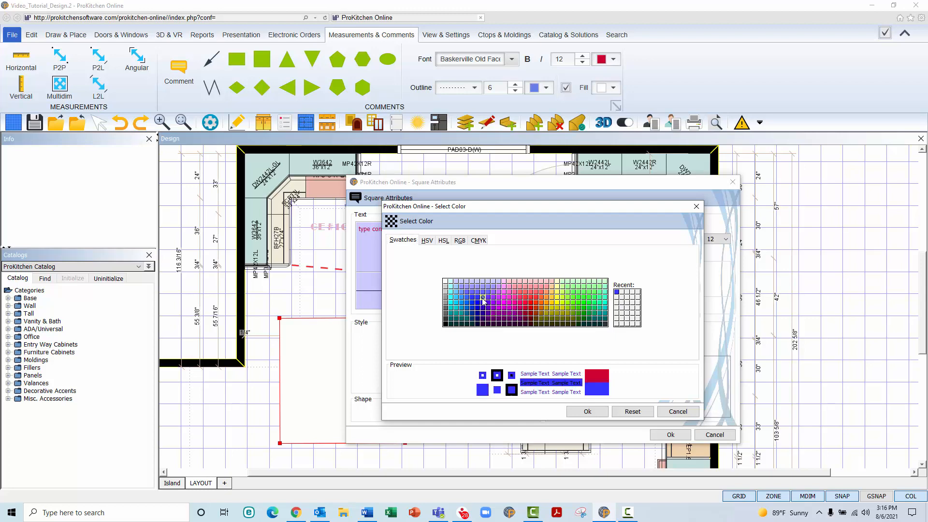
pyautogui.click(588, 412)
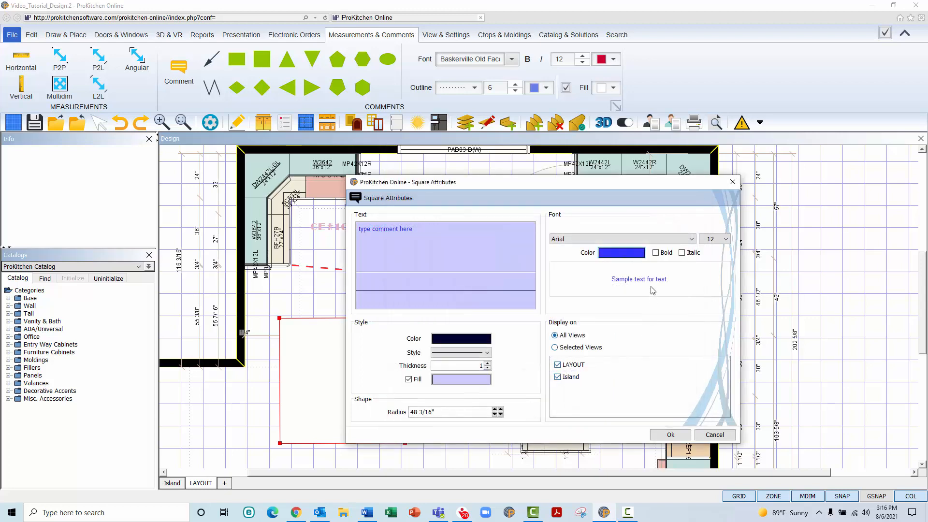
pyautogui.click(555, 348)
pyautogui.click(560, 377)
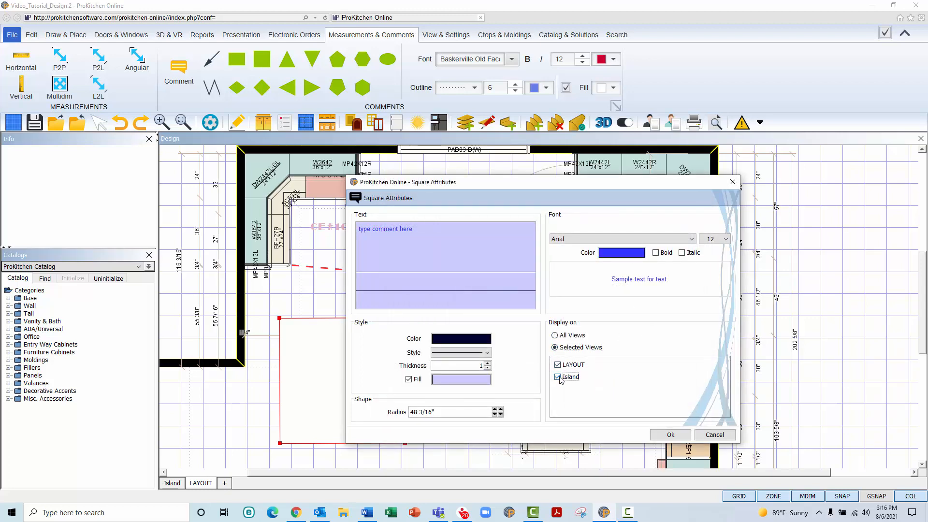
pyautogui.click(670, 434)
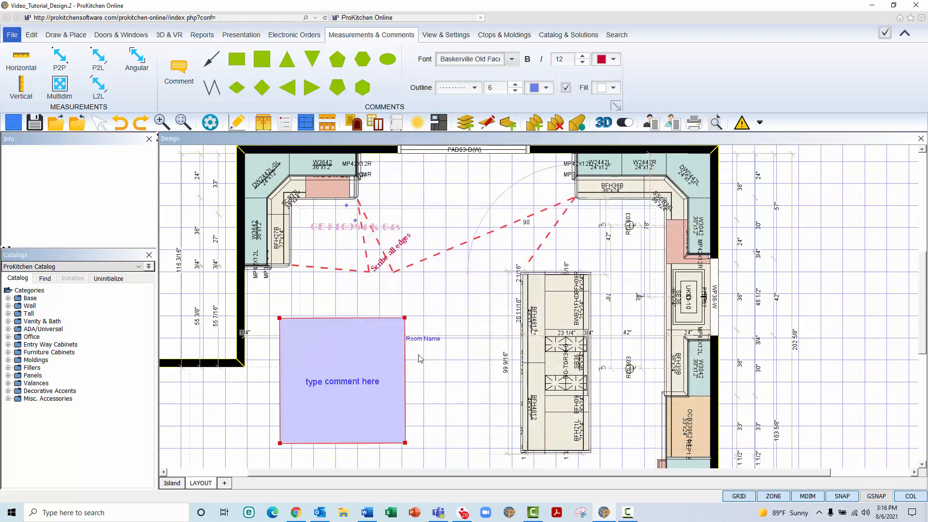
pyautogui.click(424, 379)
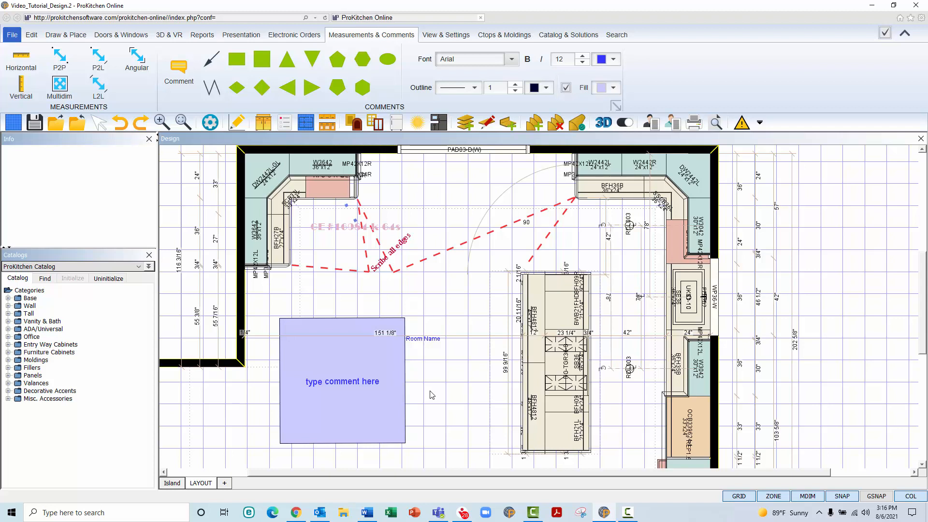
# Reformat the square's comment text as bold italic Book Antiqua, size 13, in a darker blue.
pyautogui.click(363, 385)
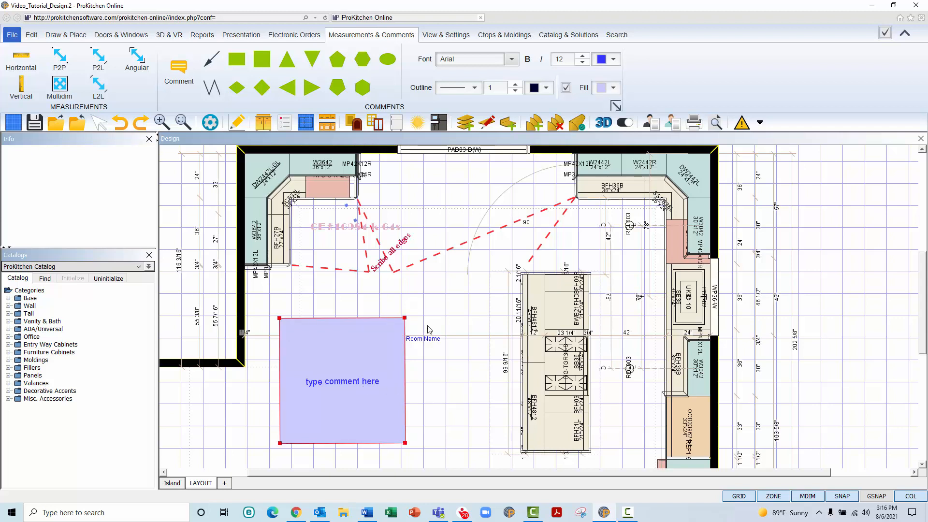
pyautogui.click(511, 59)
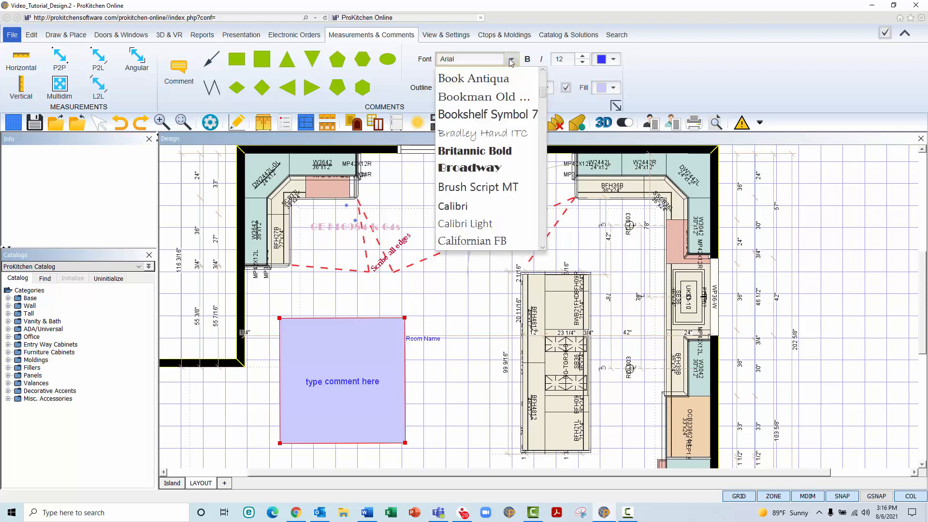
pyautogui.click(480, 138)
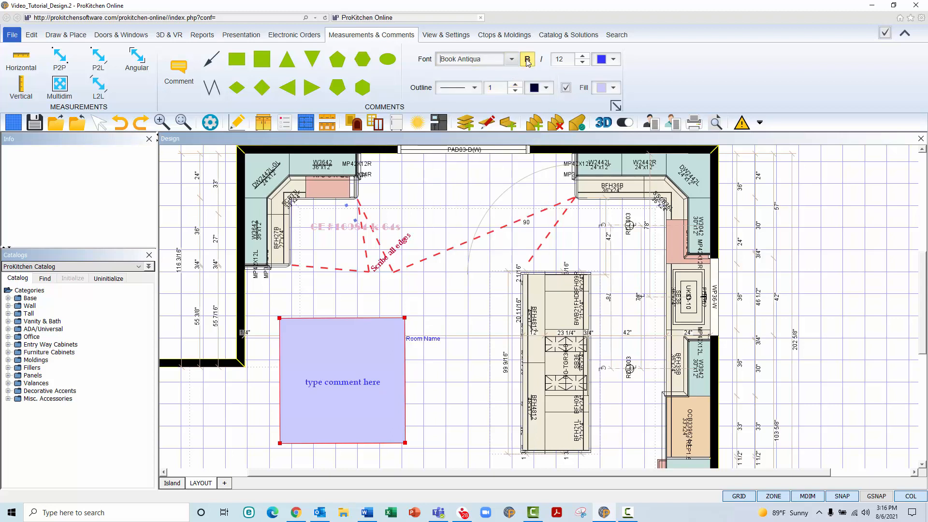
pyautogui.click(528, 59)
pyautogui.click(542, 60)
pyautogui.click(582, 56)
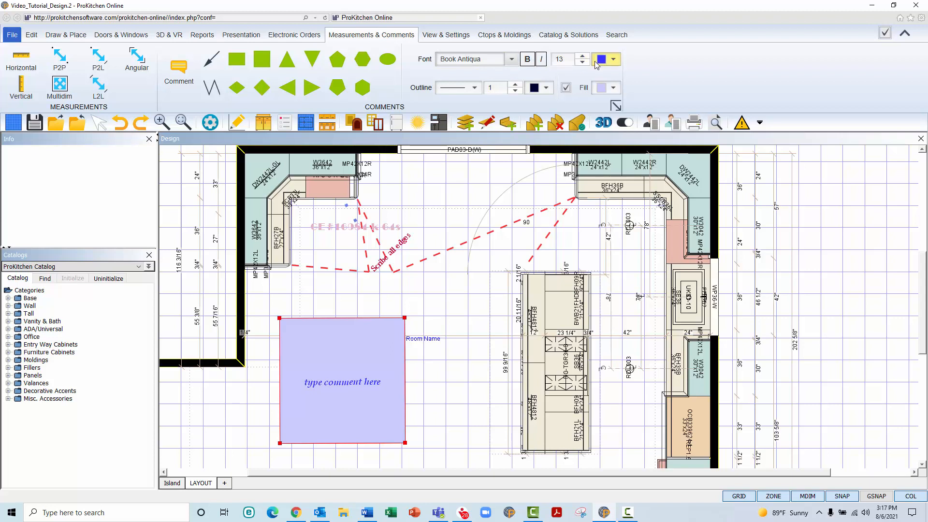
pyautogui.click(613, 59)
pyautogui.click(581, 103)
# Give the square's outline the fourth line style, a thickness of 2 and a dark purple colour.
pyautogui.click(474, 88)
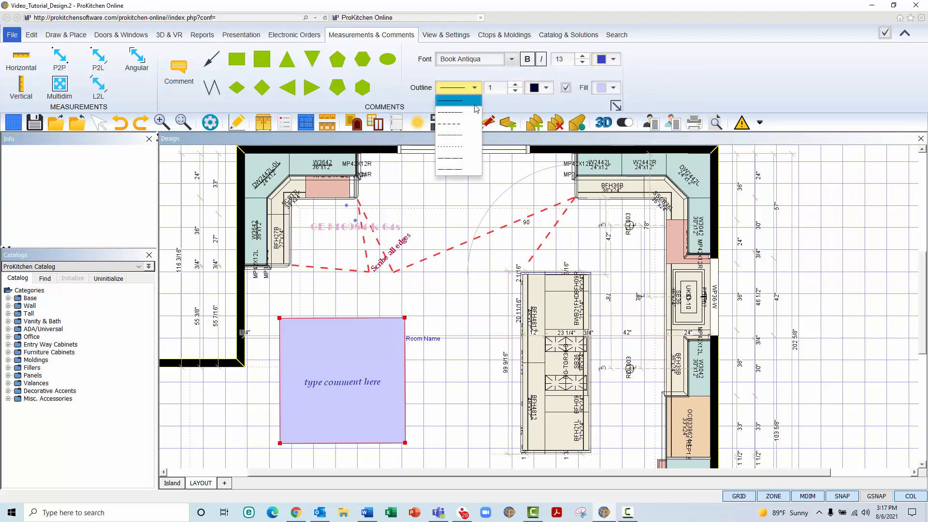
pyautogui.click(478, 135)
pyautogui.click(516, 83)
pyautogui.click(546, 88)
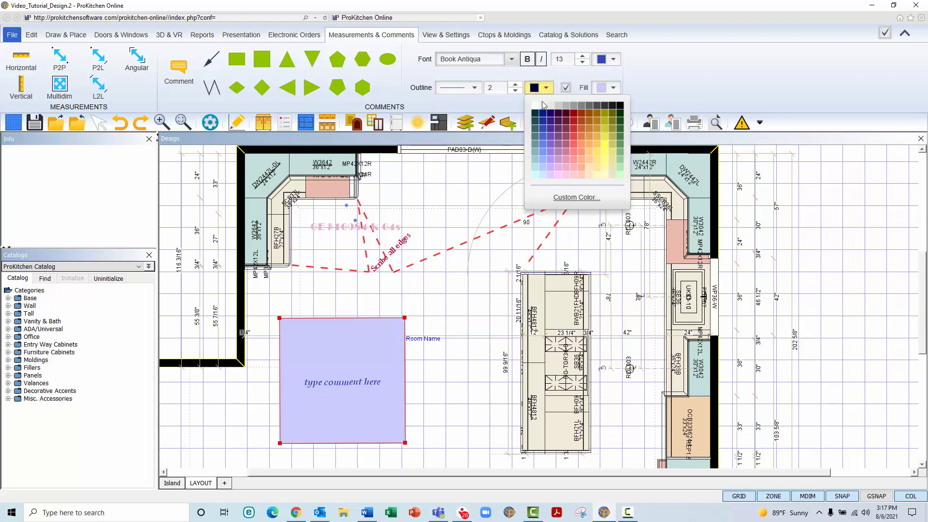
pyautogui.click(551, 120)
# Toggle the square's fill off and on again, change the fill to light cyan, and deselect the square.
pyautogui.click(566, 87)
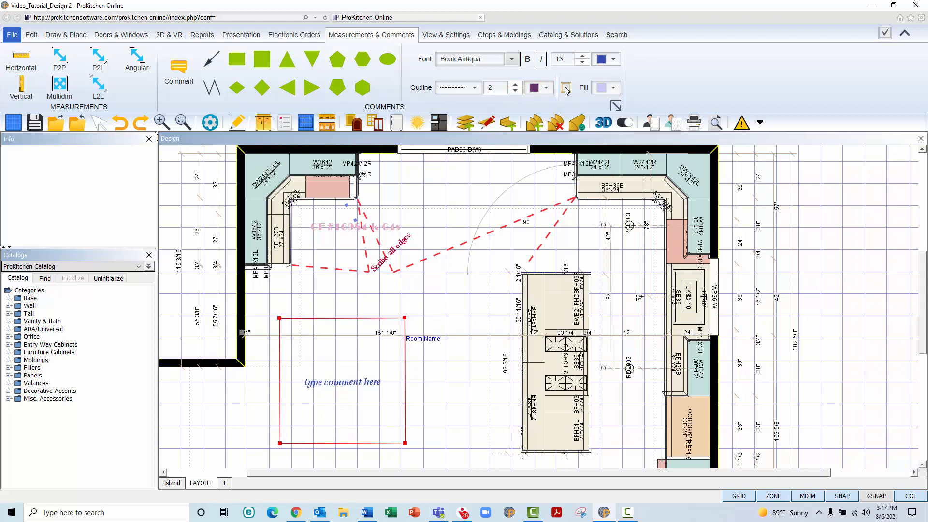
pyautogui.click(566, 88)
pyautogui.click(608, 86)
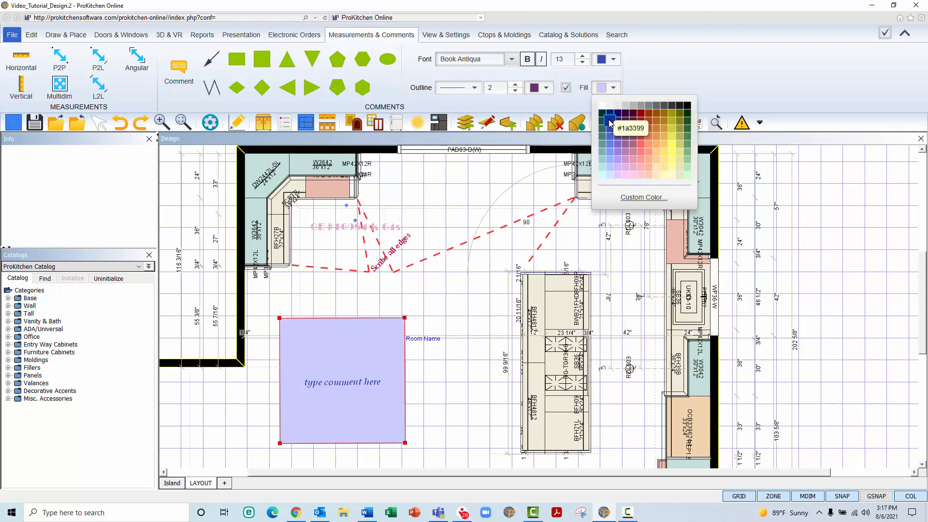
pyautogui.click(607, 179)
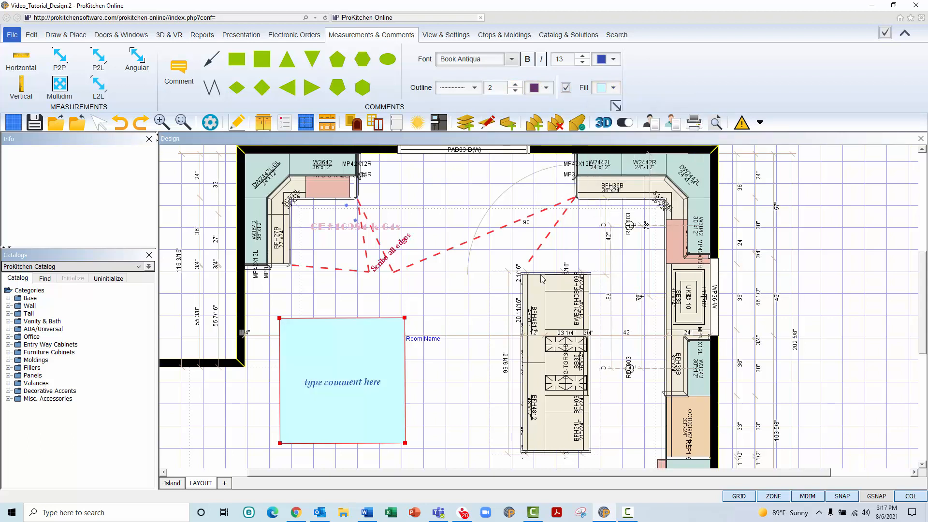
pyautogui.click(439, 388)
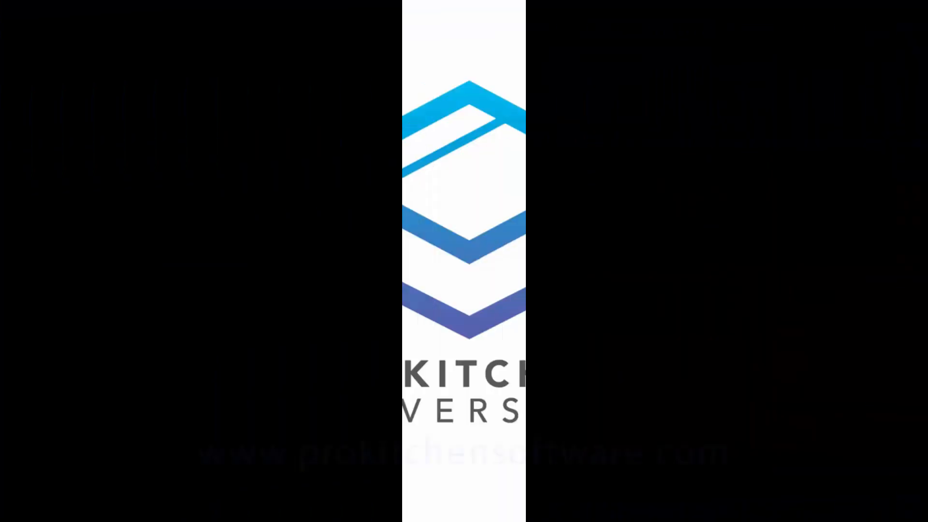